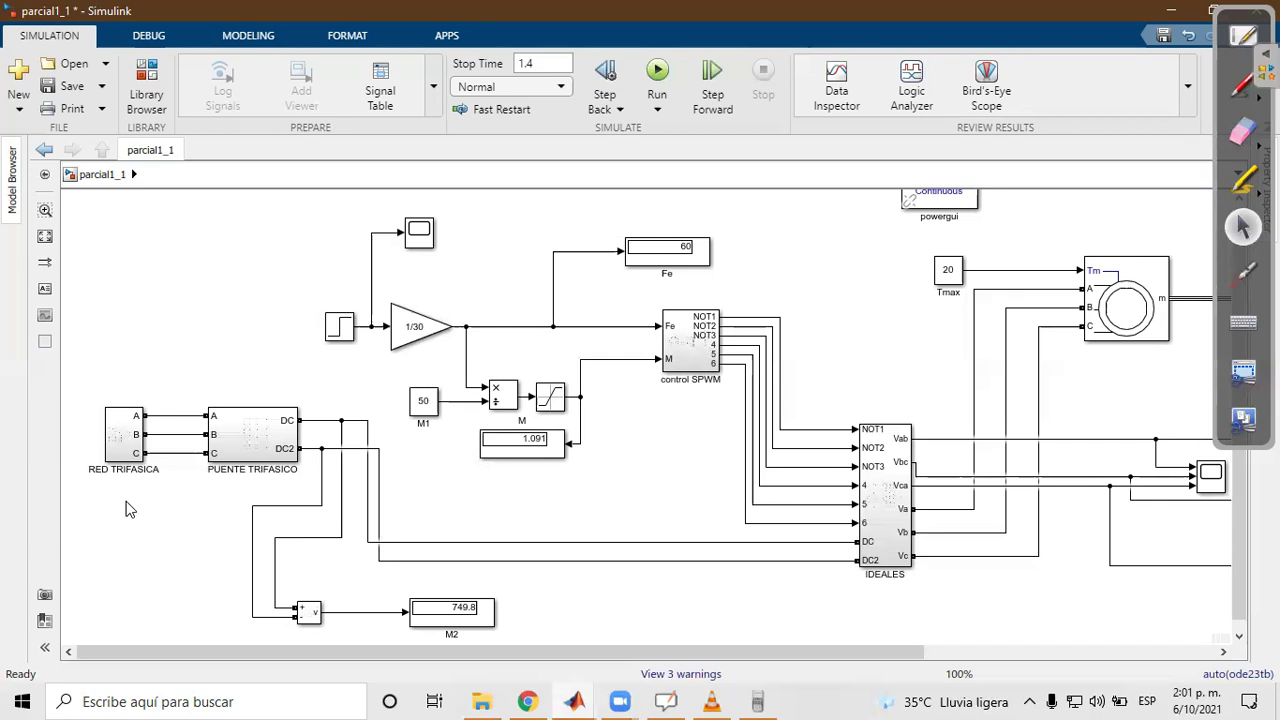
- Open the RED TRIFASICA subsystem to examine its three-phase AC voltage sources
{"action": "double_click", "coordinate": [124, 427]}
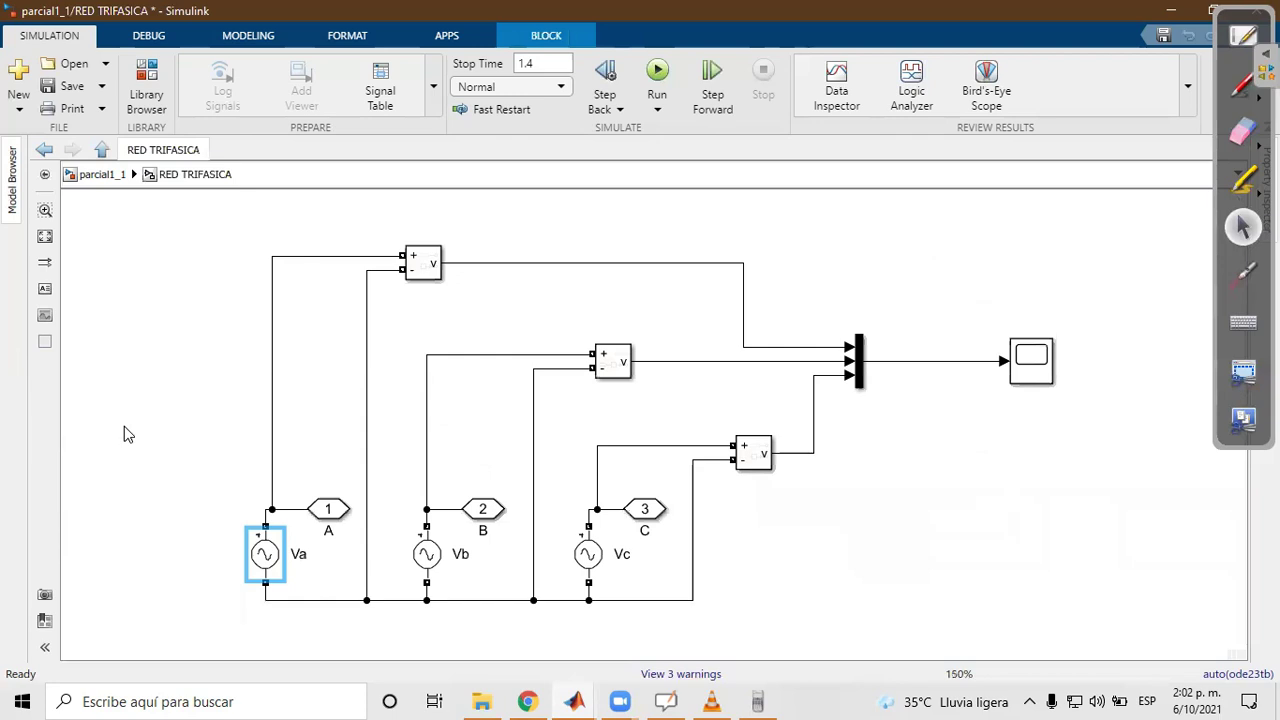
{"action": "left_click", "coordinate": [268, 572]}
{"action": "left_click", "coordinate": [195, 538]}
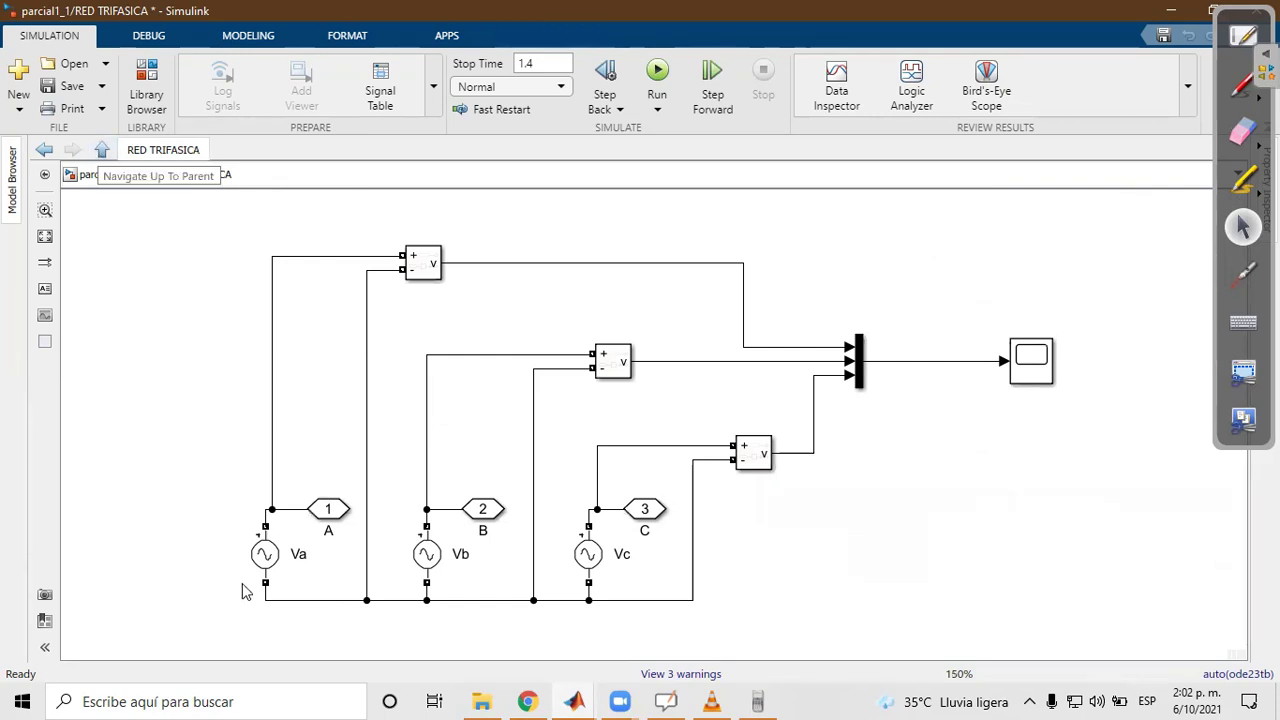
- Review the Vb source's peak amplitude, phase and frequency parameters, and return to the top-level model
{"action": "left_click", "coordinate": [435, 563]}
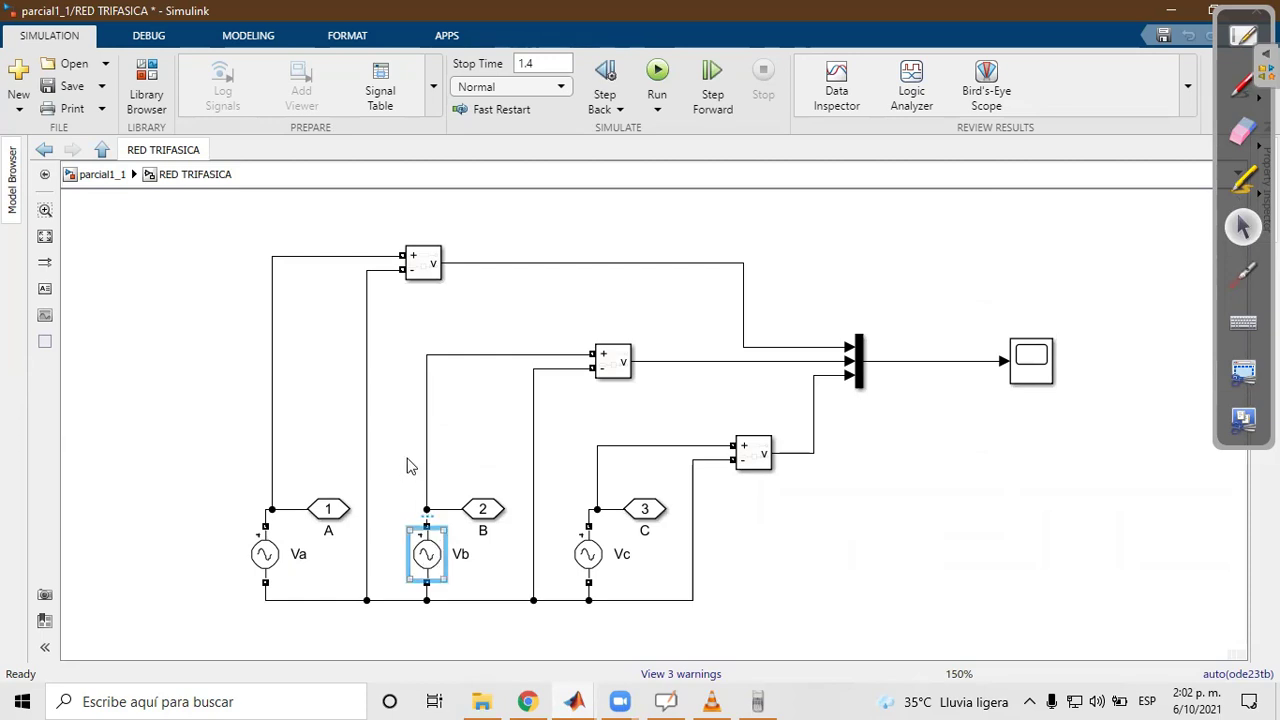
{"action": "key", "text": "Return"}
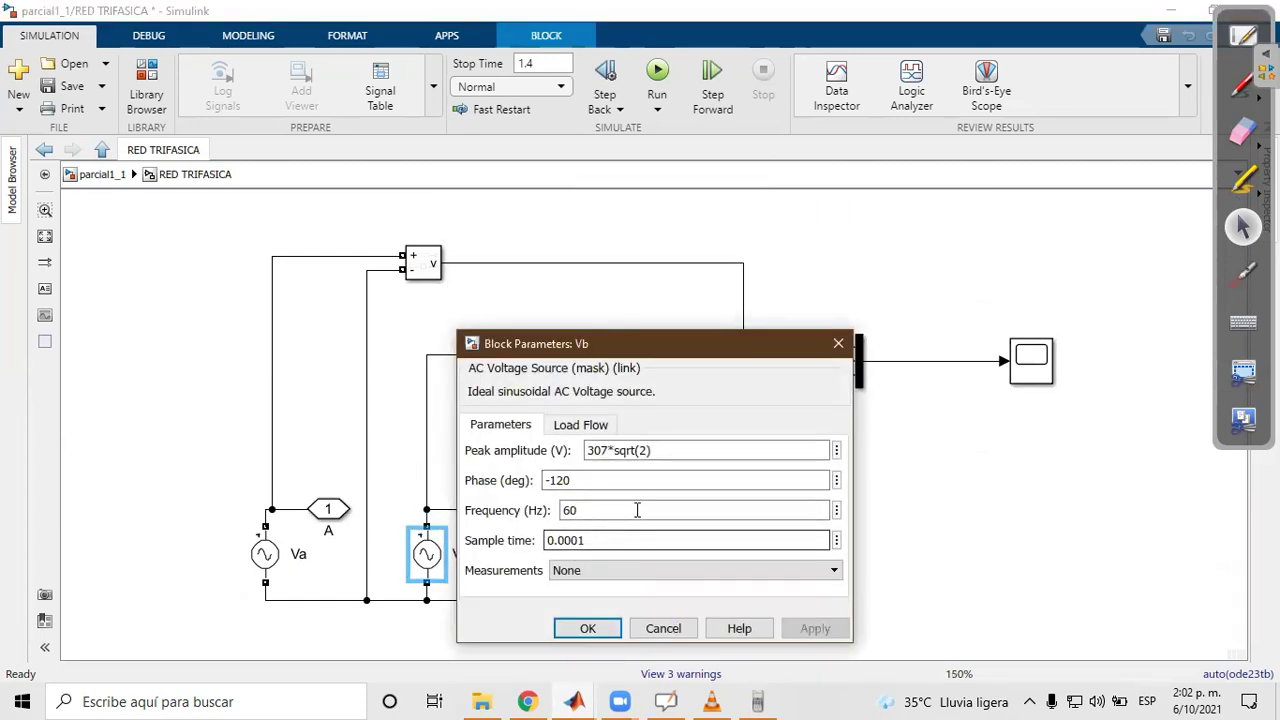
{"action": "left_click", "coordinate": [660, 449]}
{"action": "double_click", "coordinate": [660, 449]}
{"action": "left_click", "coordinate": [659, 449]}
{"action": "key", "text": "shift+Left"}
{"action": "key", "text": "shift+Left"}
{"action": "key", "text": "shift+Left"}
{"action": "key", "text": "shift+Left"}
{"action": "key", "text": "shift+Left"}
{"action": "key", "text": "shift+Left"}
{"action": "key", "text": "shift+Left"}
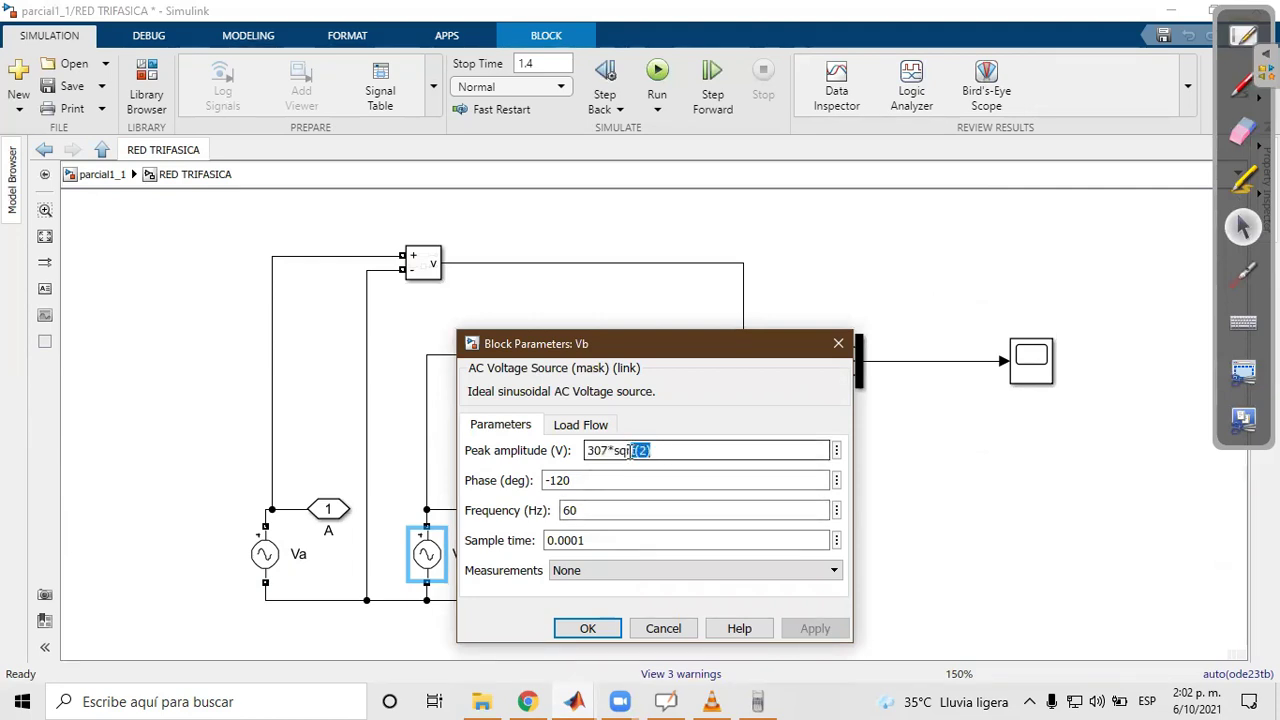
{"action": "left_click", "coordinate": [634, 508]}
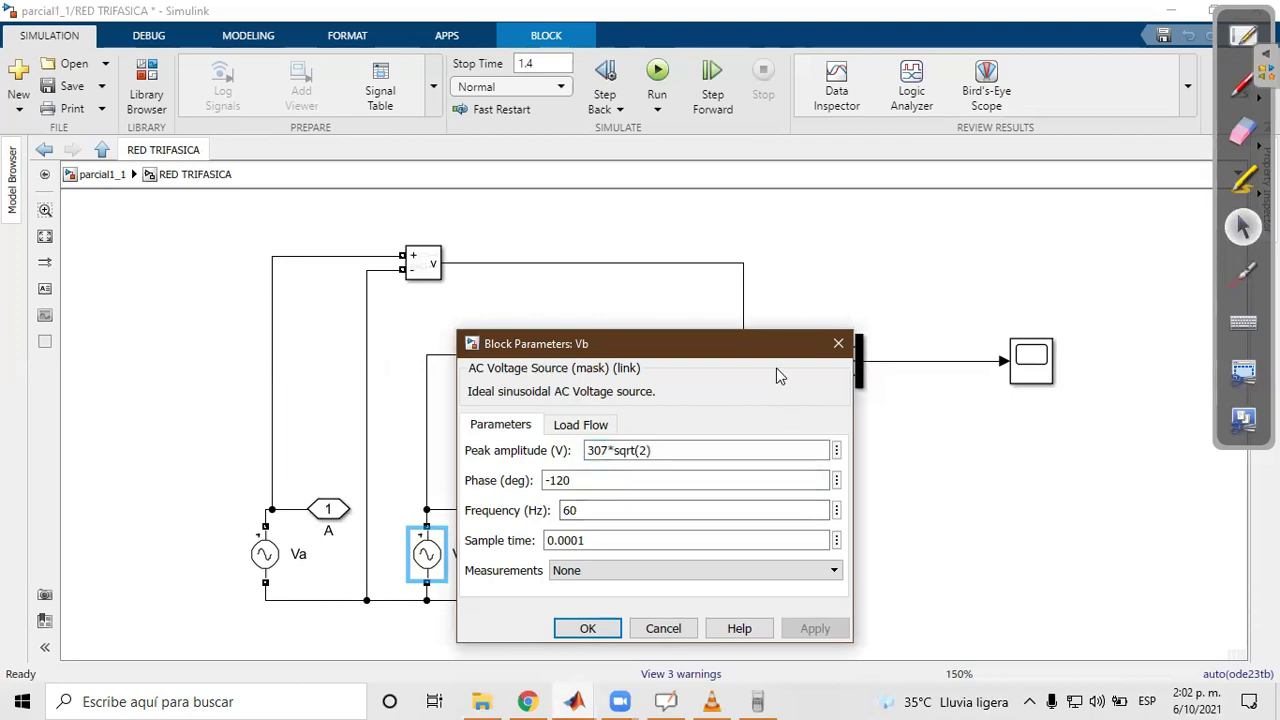
{"action": "left_click", "coordinate": [596, 630]}
{"action": "left_click", "coordinate": [101, 149]}
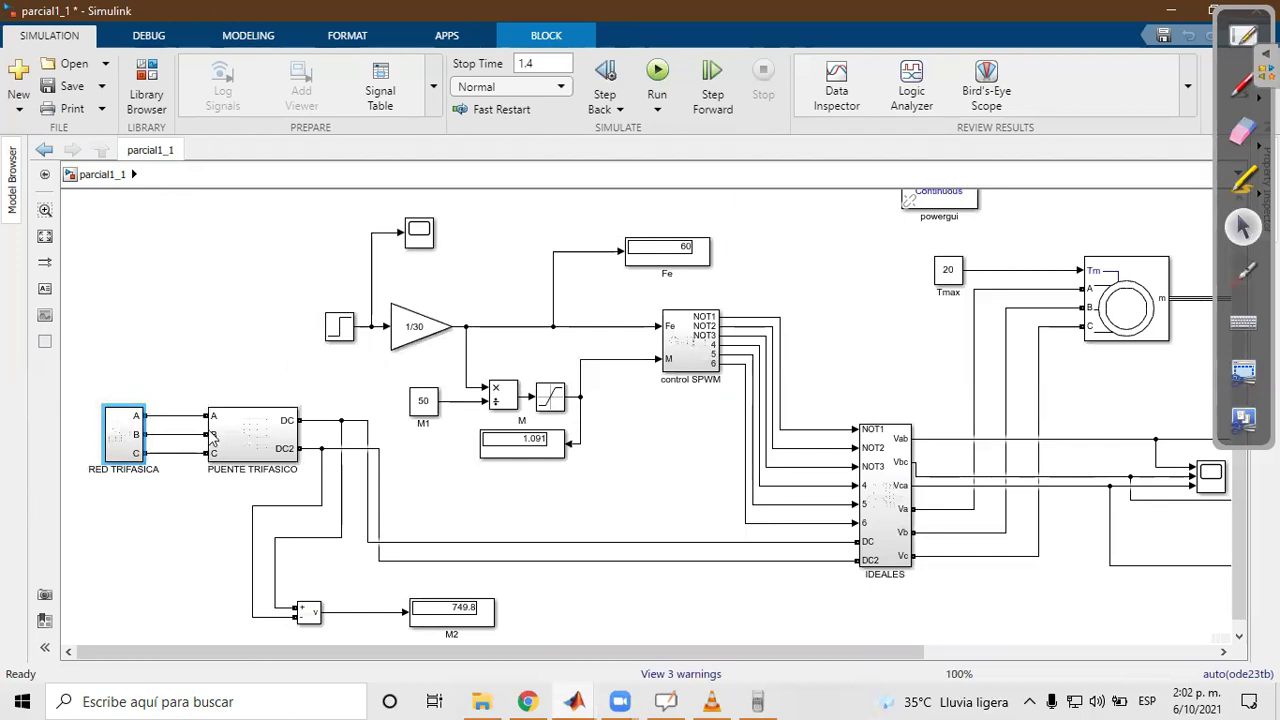
- Trace the three phase lines into the PUENTE TRIFASICO subsystem, examine its diode bridge and capacitor, and return to the top-level model
{"action": "left_click_drag", "start_coordinate": [178, 443], "coordinate": [182, 478]}
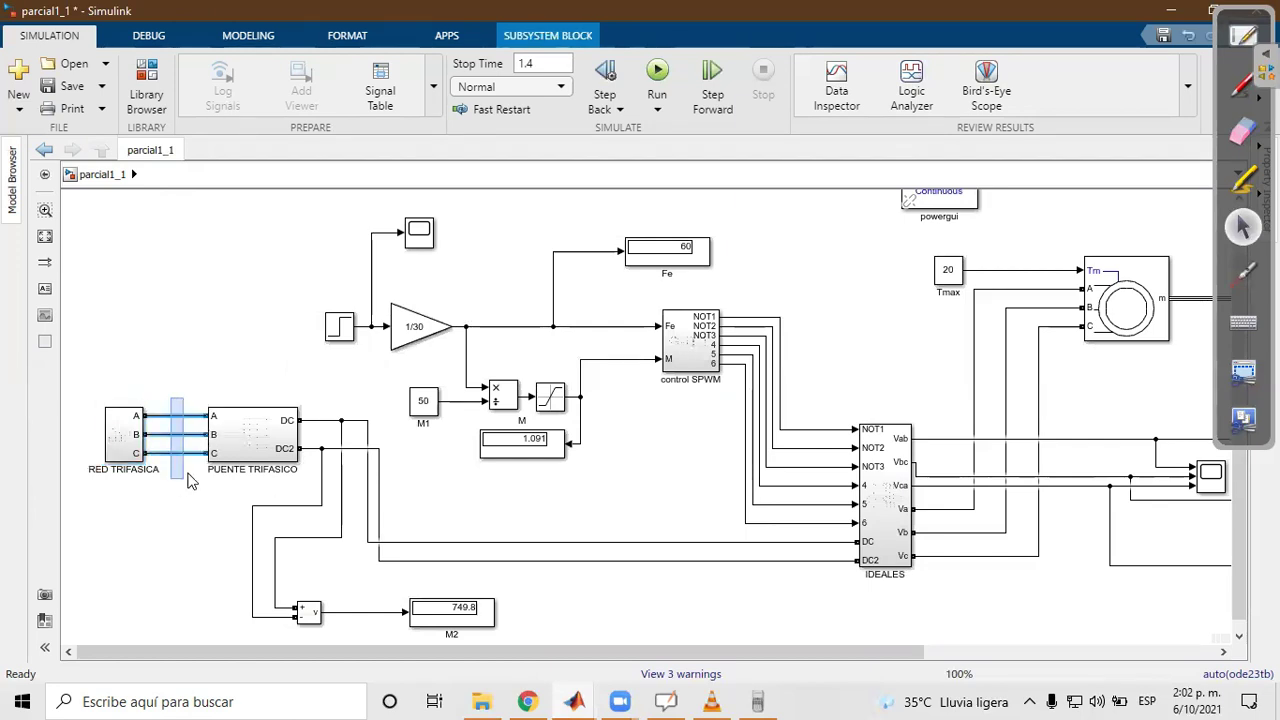
{"action": "double_click", "coordinate": [238, 447]}
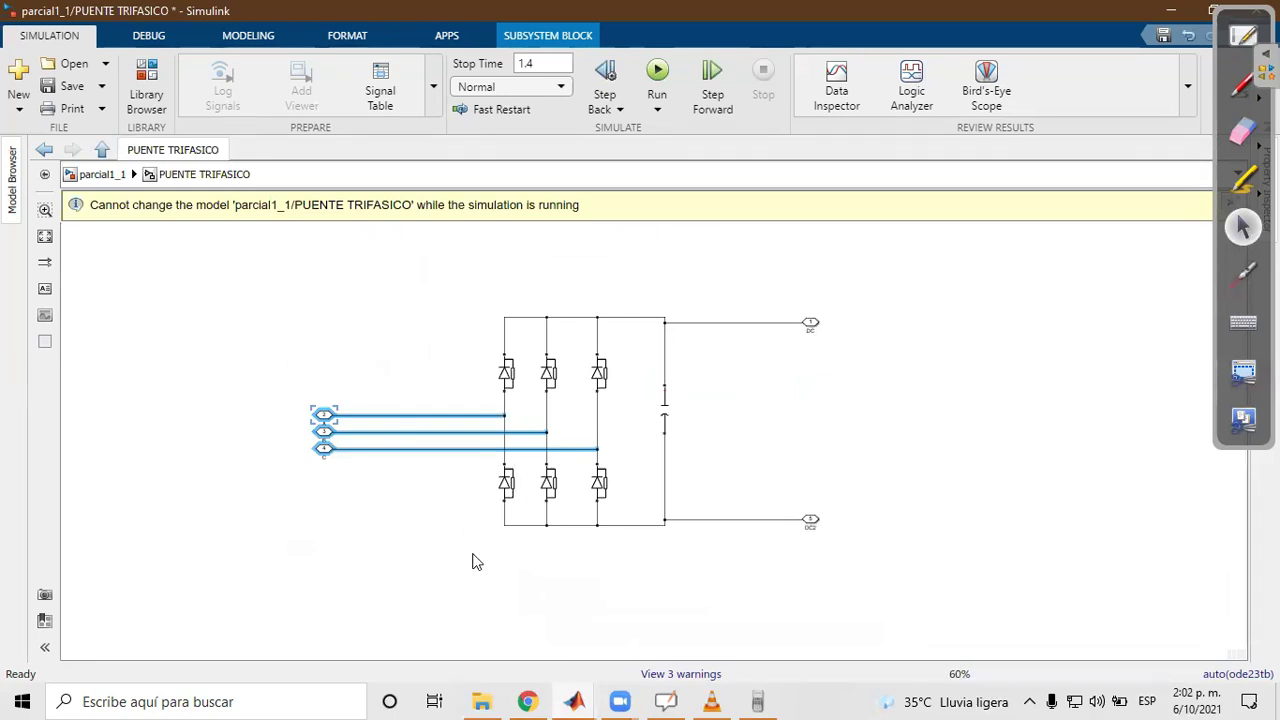
{"action": "scroll", "coordinate": [600, 437], "scroll_direction": "up", "scroll_amount": 3}
{"action": "left_click_drag", "start_coordinate": [600, 437], "coordinate": [560, 465]}
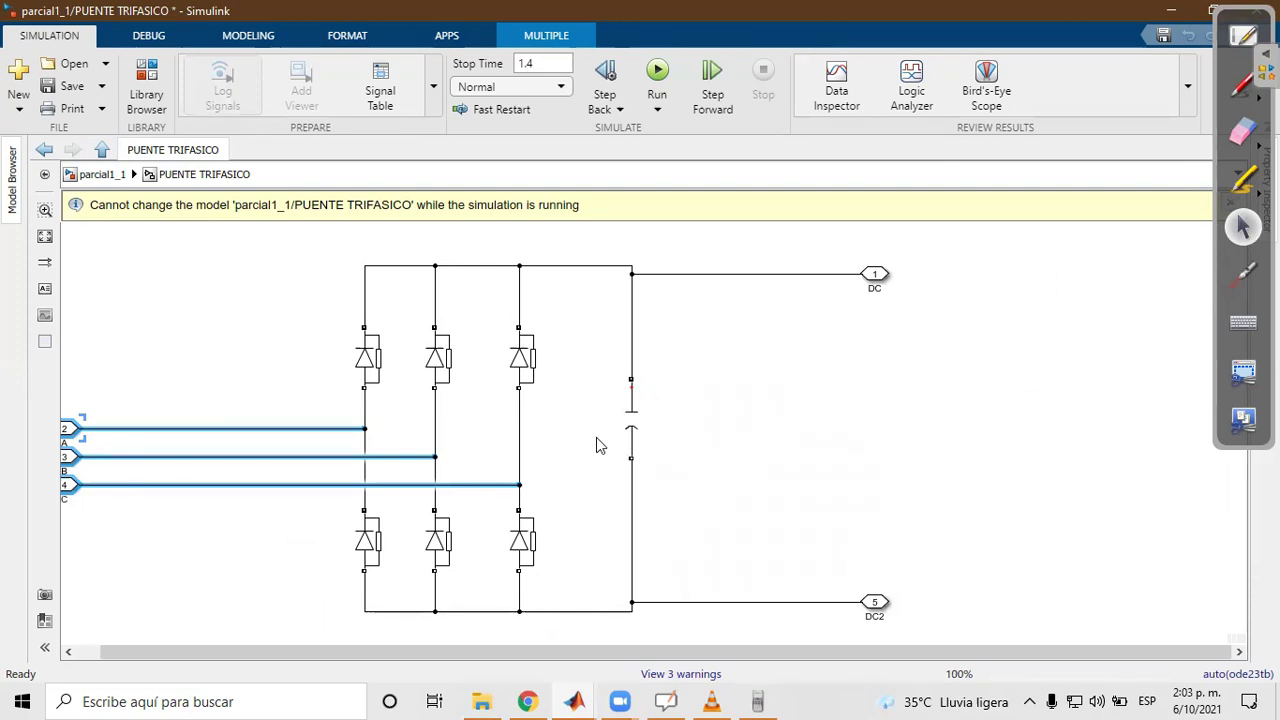
{"action": "left_click", "coordinate": [545, 455]}
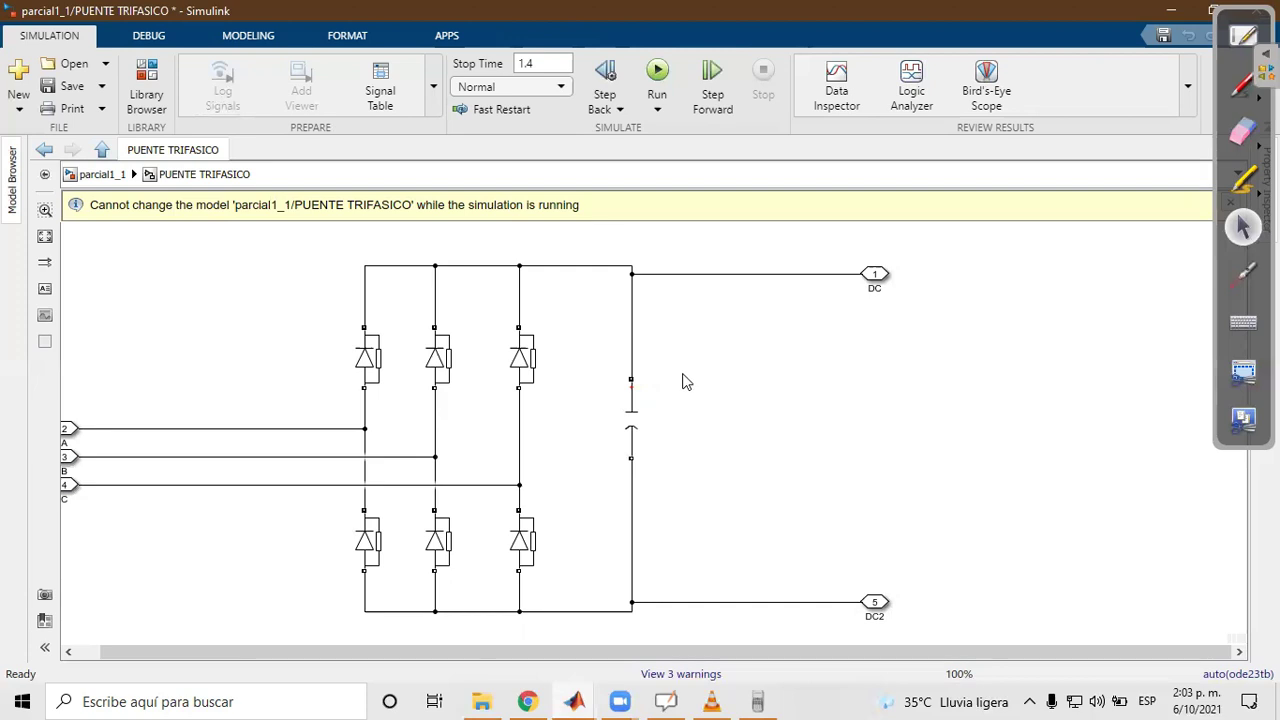
{"action": "key", "text": "Escape"}
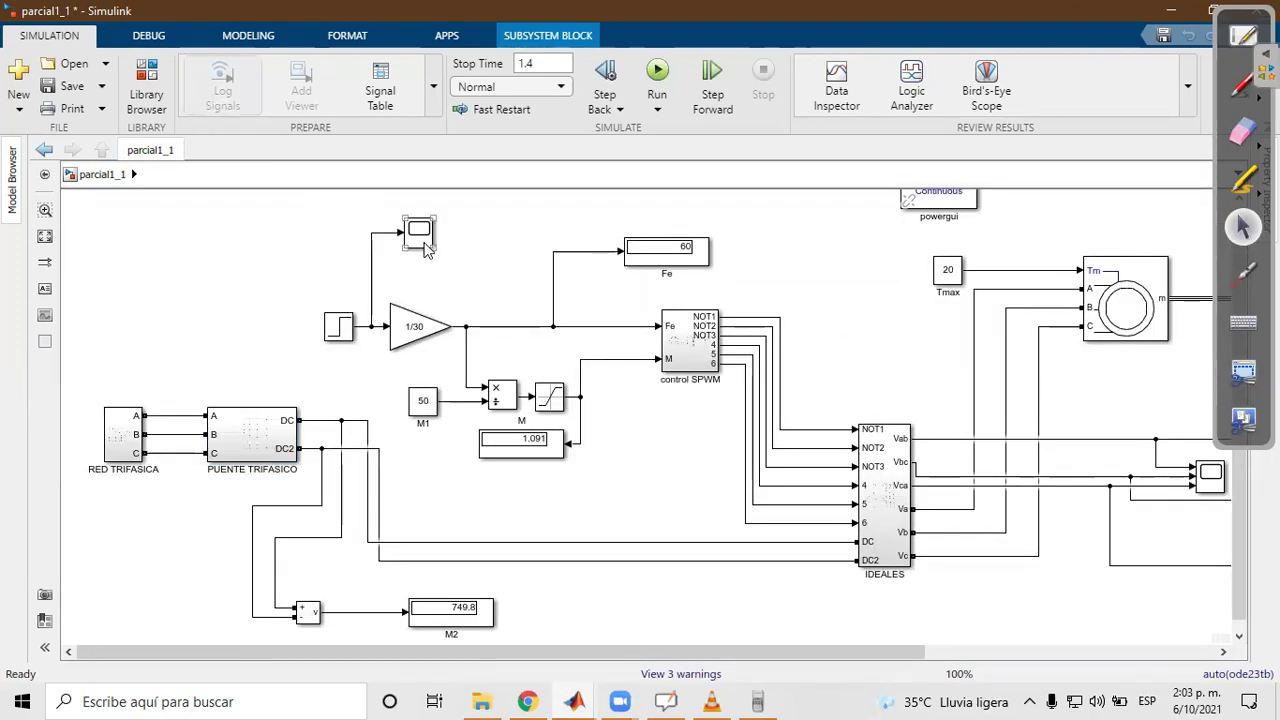
- Review the Step block's step time, initial value and final value in its parameters
{"action": "left_click", "coordinate": [316, 244]}
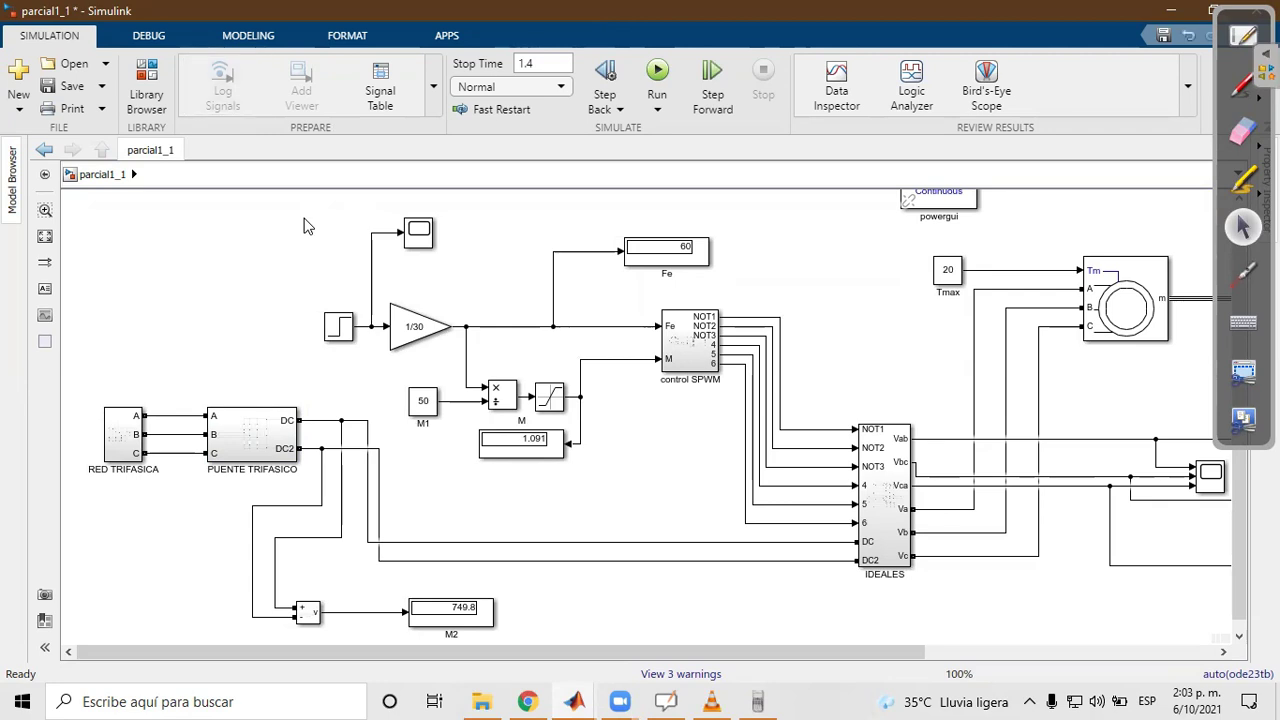
{"action": "left_click", "coordinate": [340, 332]}
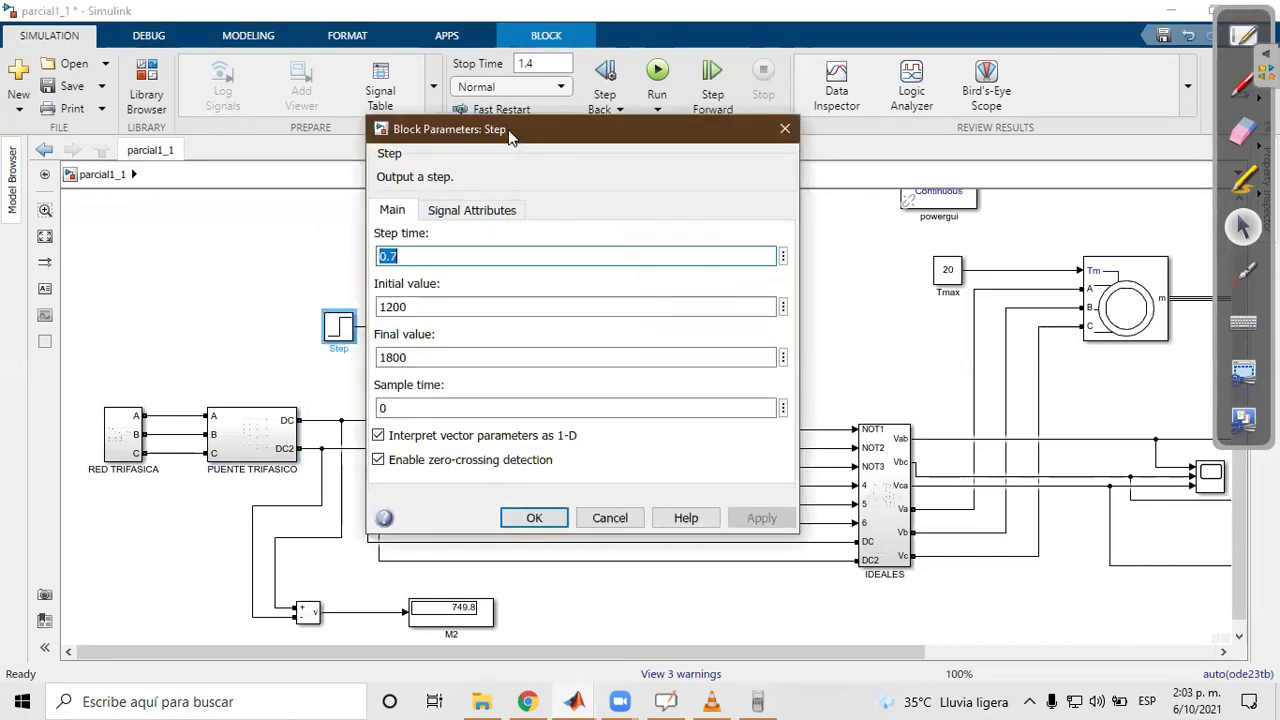
{"action": "left_click_drag", "start_coordinate": [512, 130], "coordinate": [309, 113]}
{"action": "left_click", "coordinate": [178, 289]}
{"action": "left_click", "coordinate": [181, 339]}
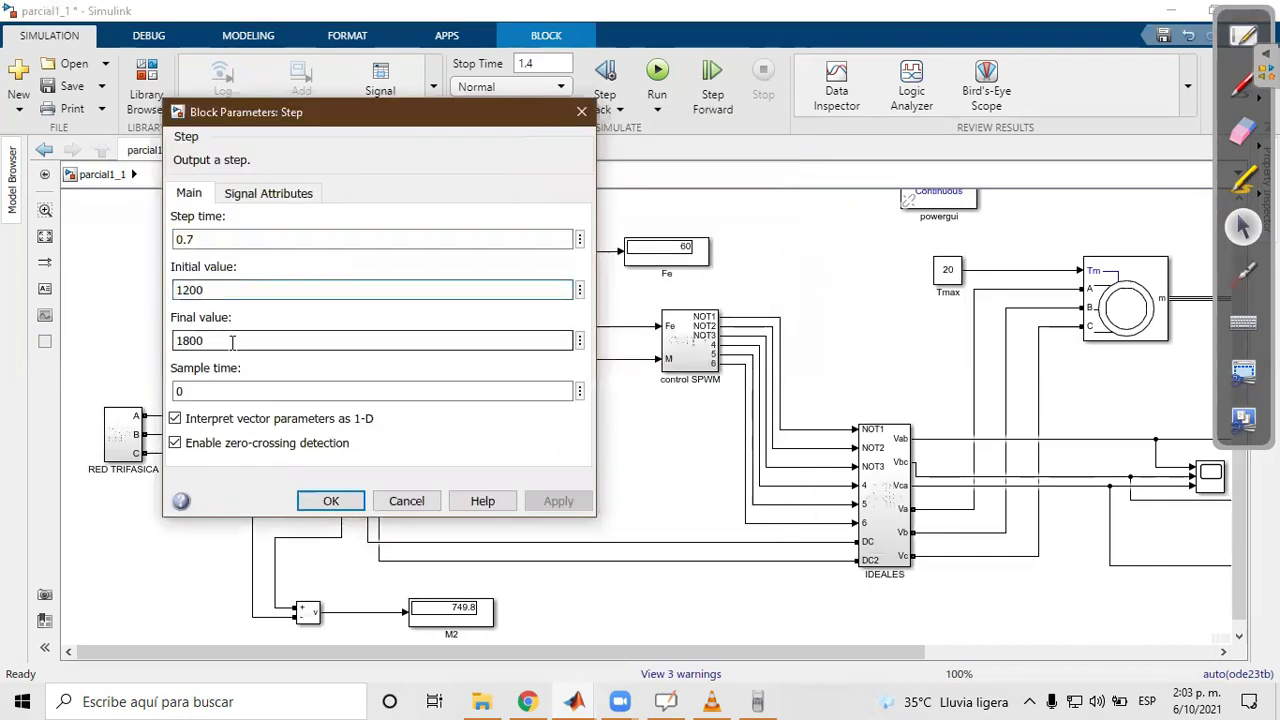
{"action": "left_click", "coordinate": [331, 501]}
- Examine the 1/30 gain and the M1 constant that feed the control SPWM inputs
{"action": "left_click", "coordinate": [420, 336]}
{"action": "left_click", "coordinate": [506, 283]}
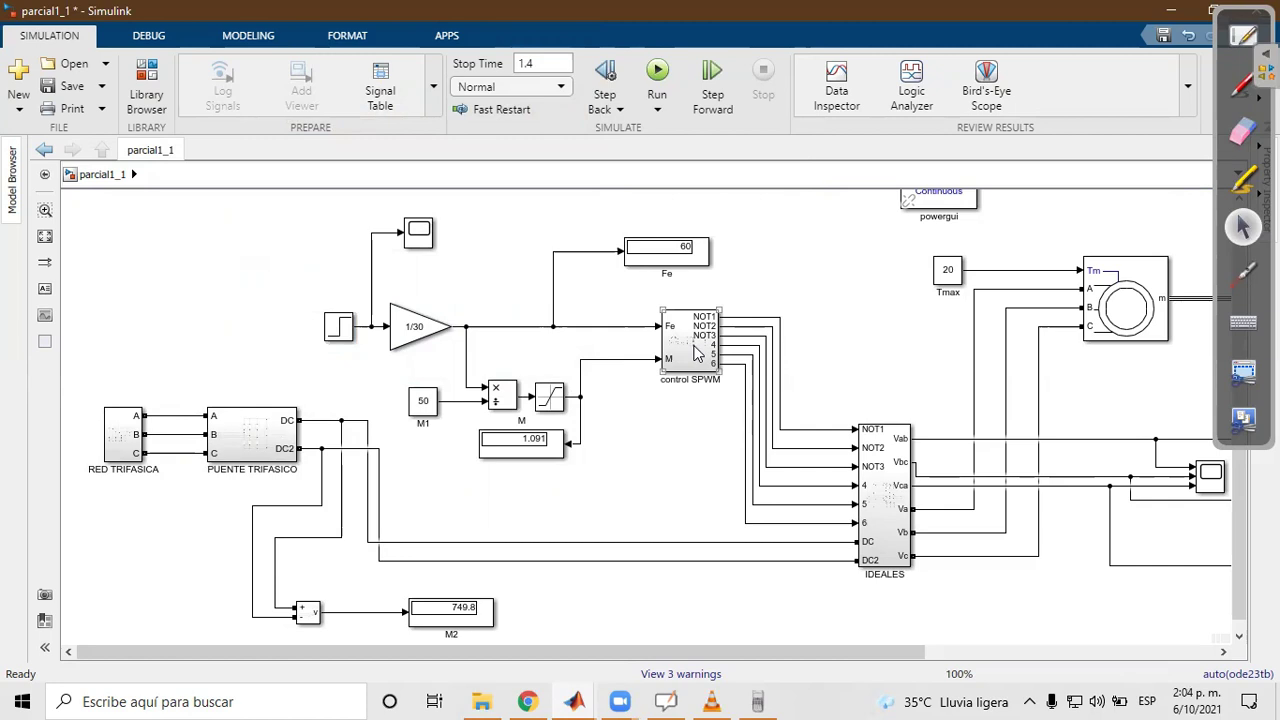
{"action": "left_click_drag", "start_coordinate": [444, 442], "coordinate": [393, 386]}
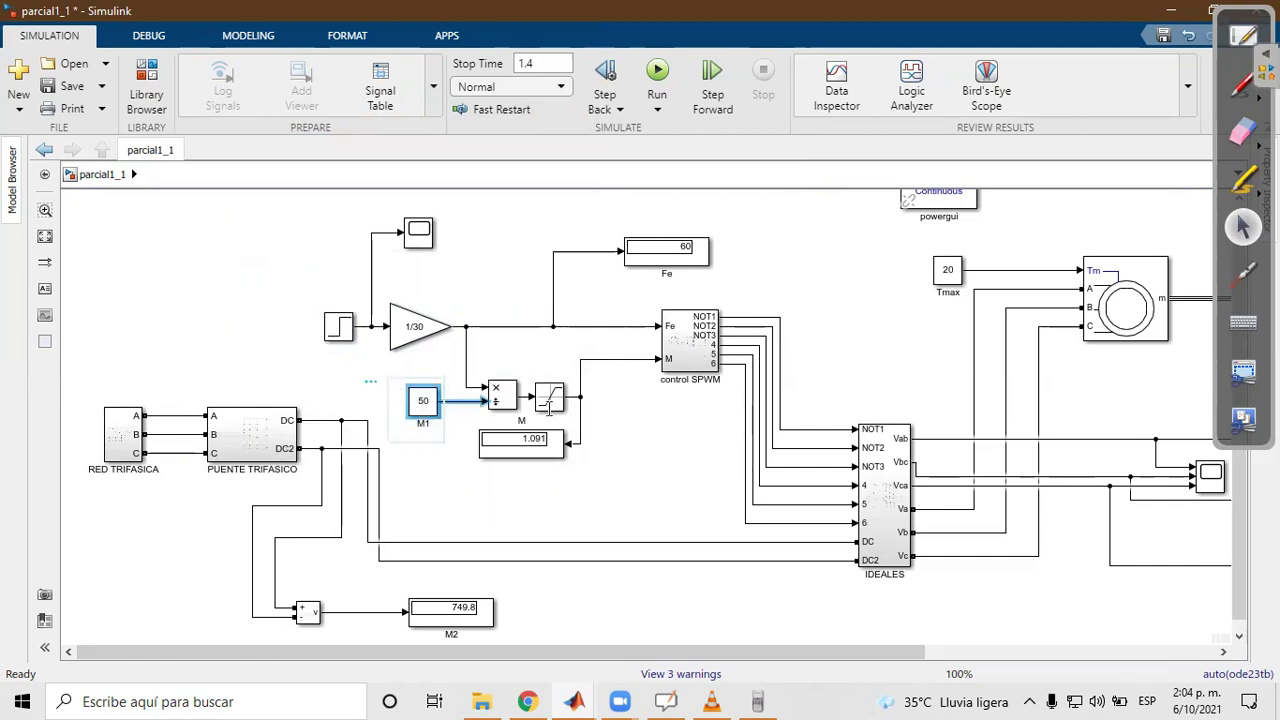
- Examine the sine reference and triangular carrier logic inside the control SPWM subsystem, and return to the top-level model
{"action": "double_click", "coordinate": [706, 345]}
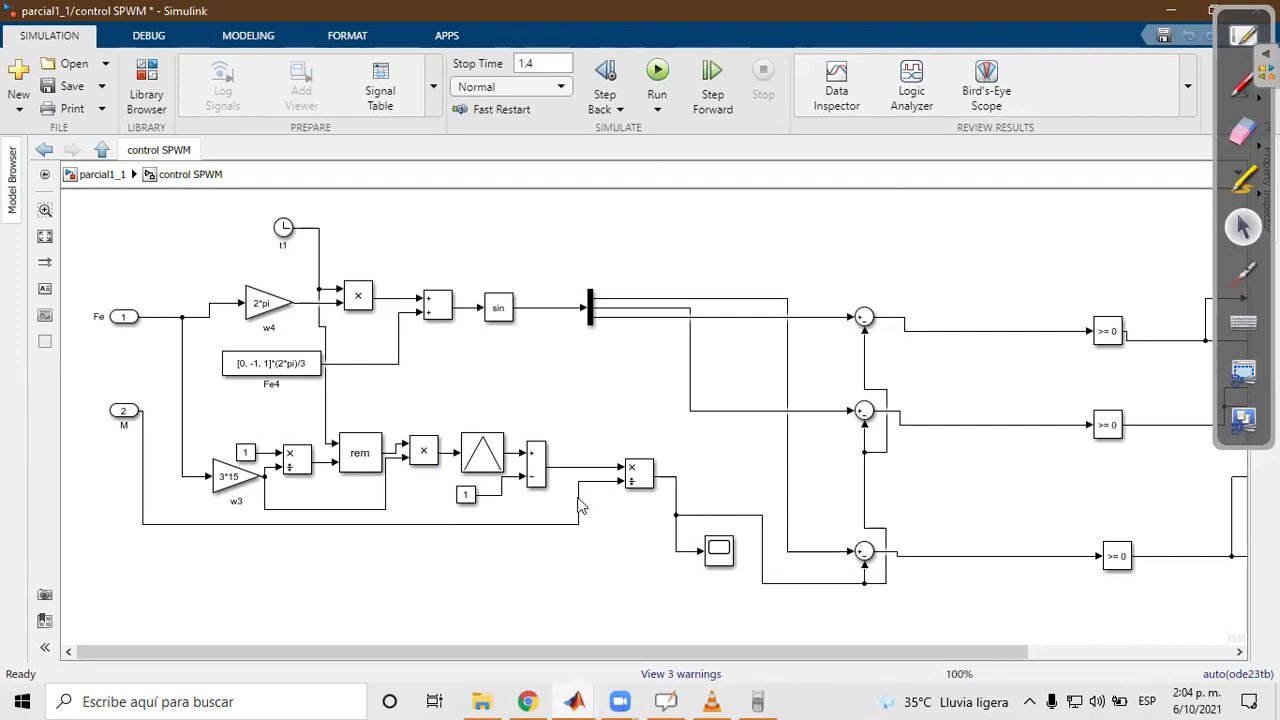
{"action": "left_click", "coordinate": [783, 96]}
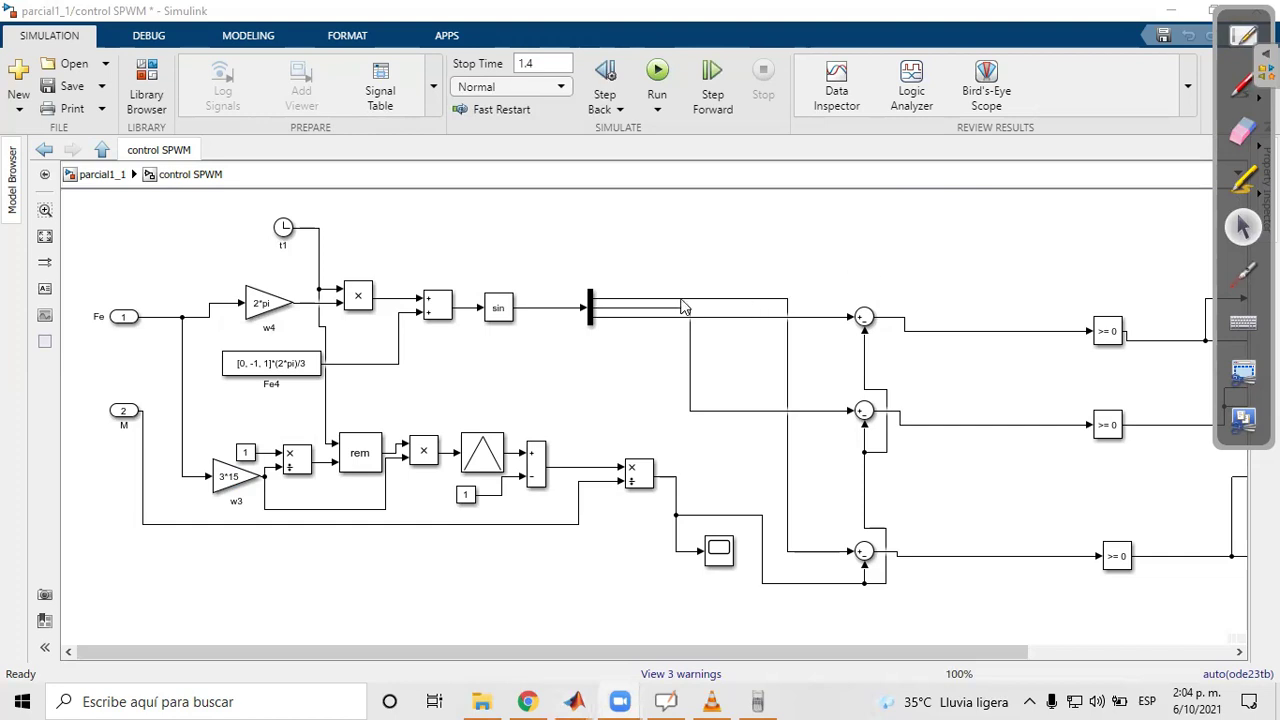
{"action": "left_click", "coordinate": [440, 378]}
{"action": "key", "text": "Escape"}
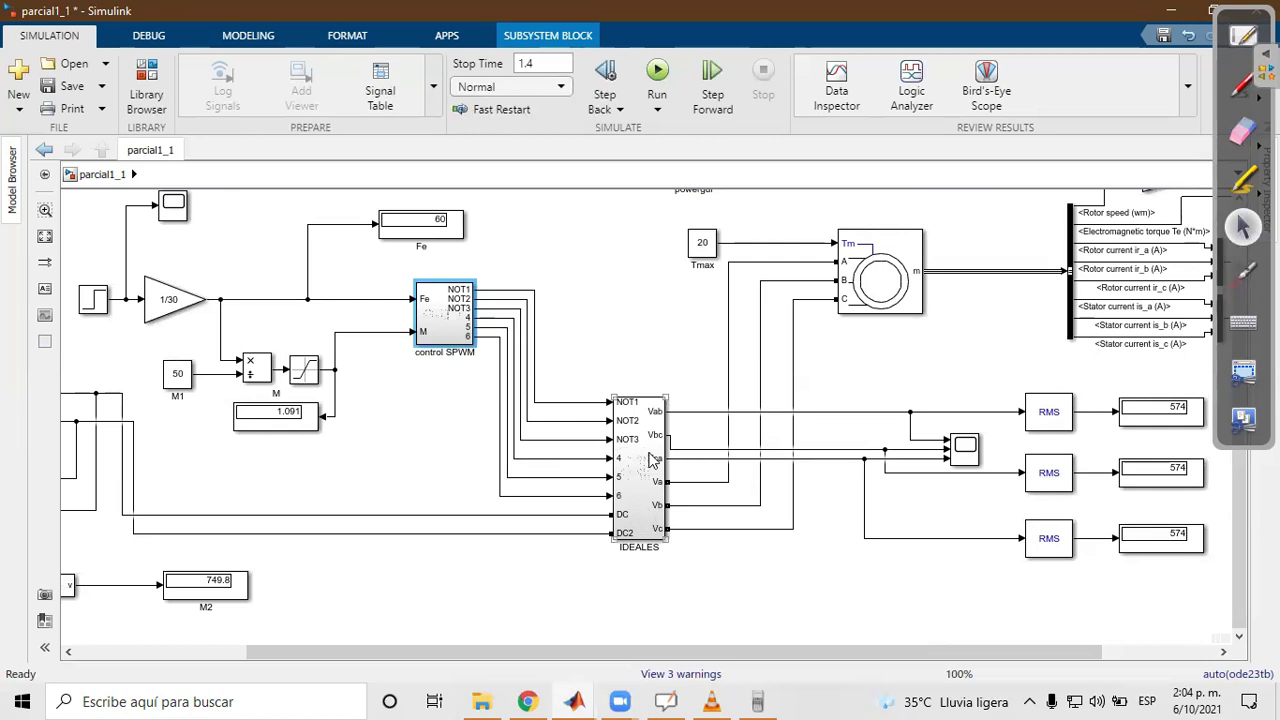
- Trace the gate signals from control SPWM into the IDEALES subsystem and review the first upper ideal switch's parameters
{"action": "left_click", "coordinate": [597, 308]}
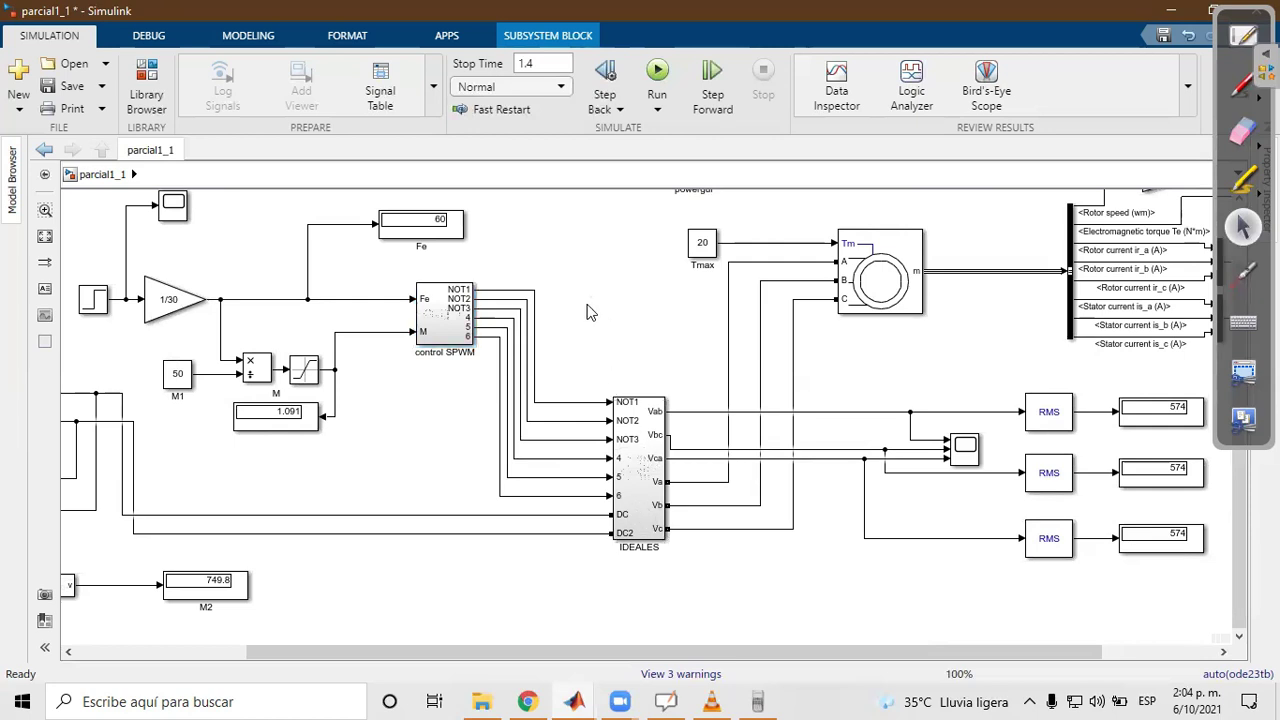
{"action": "left_click_drag", "start_coordinate": [508, 258], "coordinate": [495, 360]}
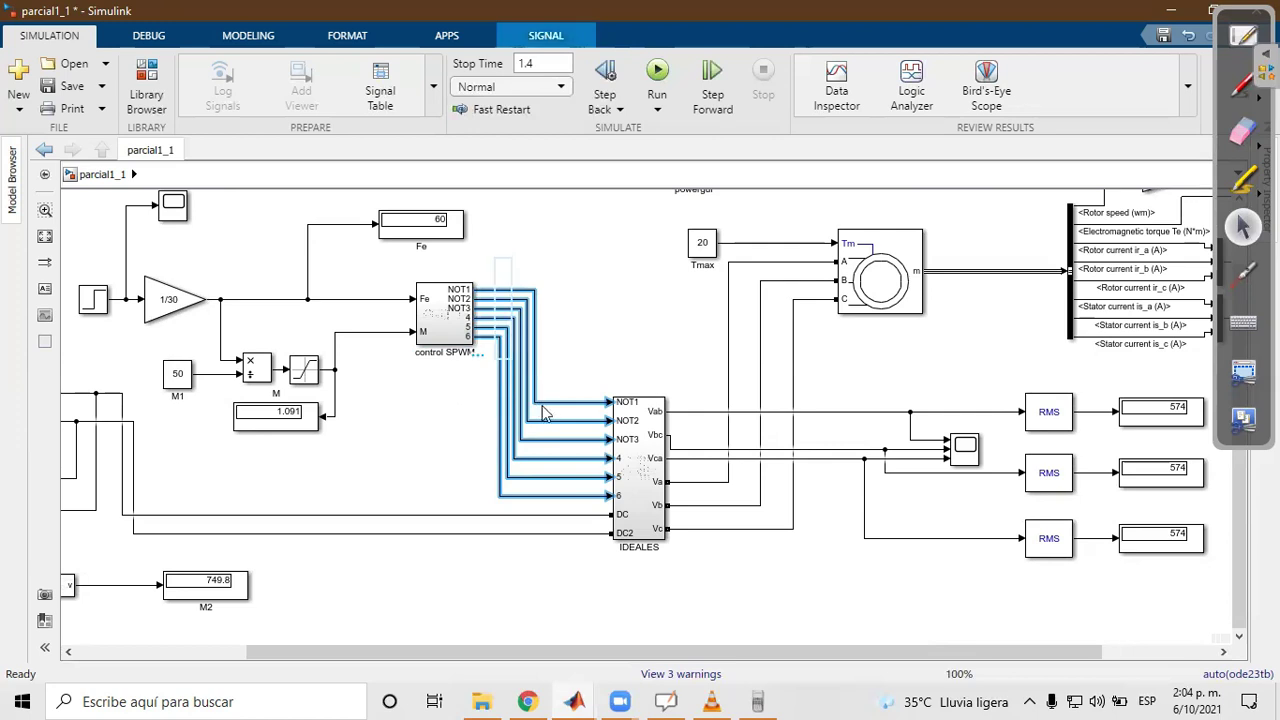
{"action": "double_click", "coordinate": [643, 483]}
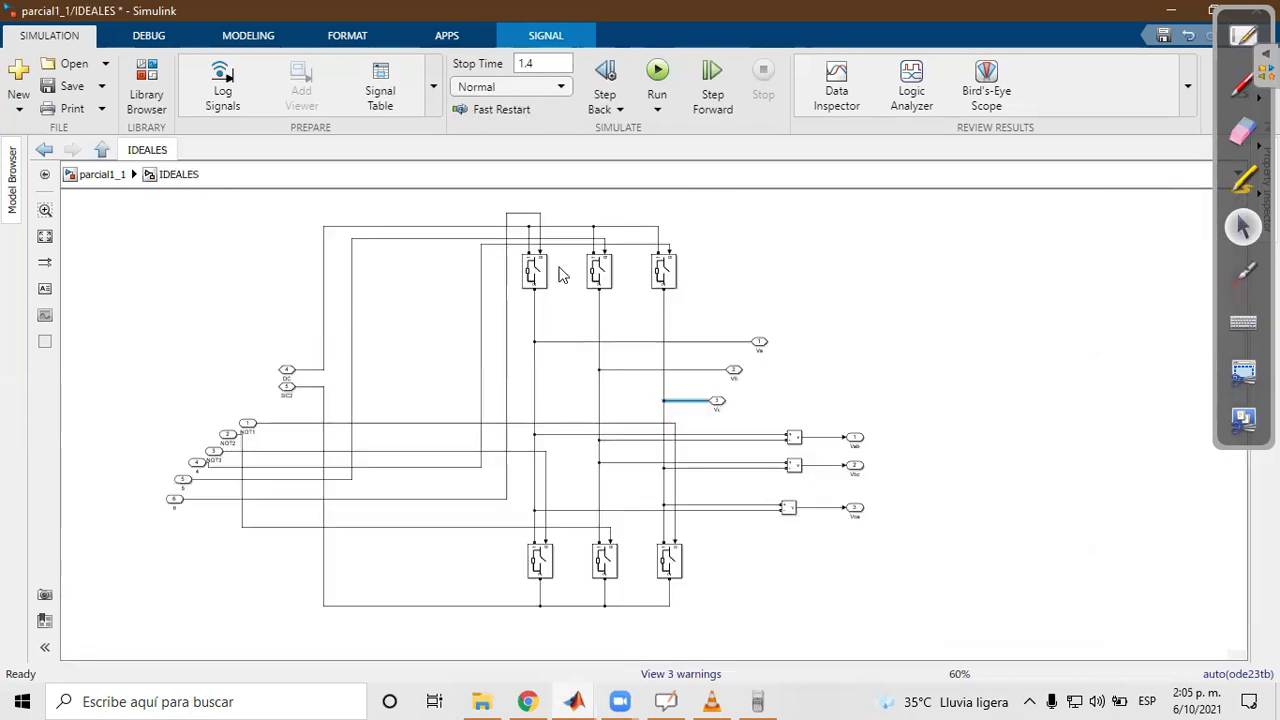
{"action": "double_click", "coordinate": [535, 272]}
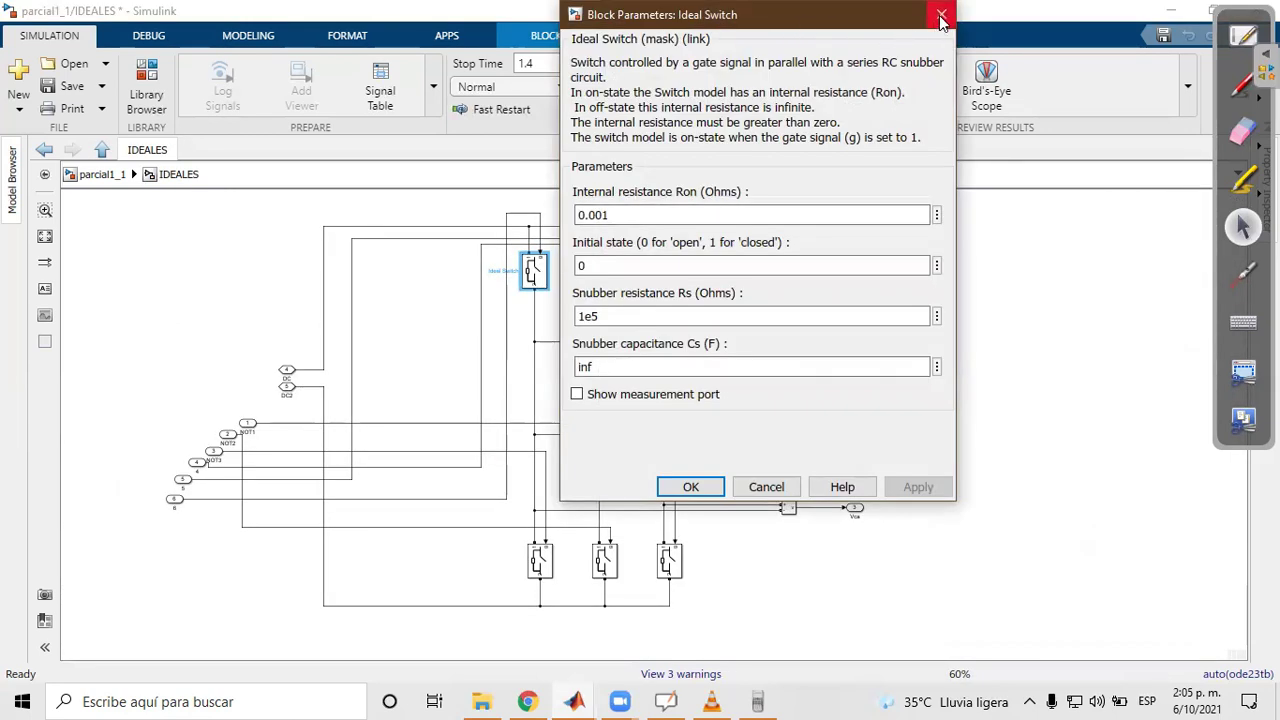
{"action": "left_click", "coordinate": [1045, 11]}
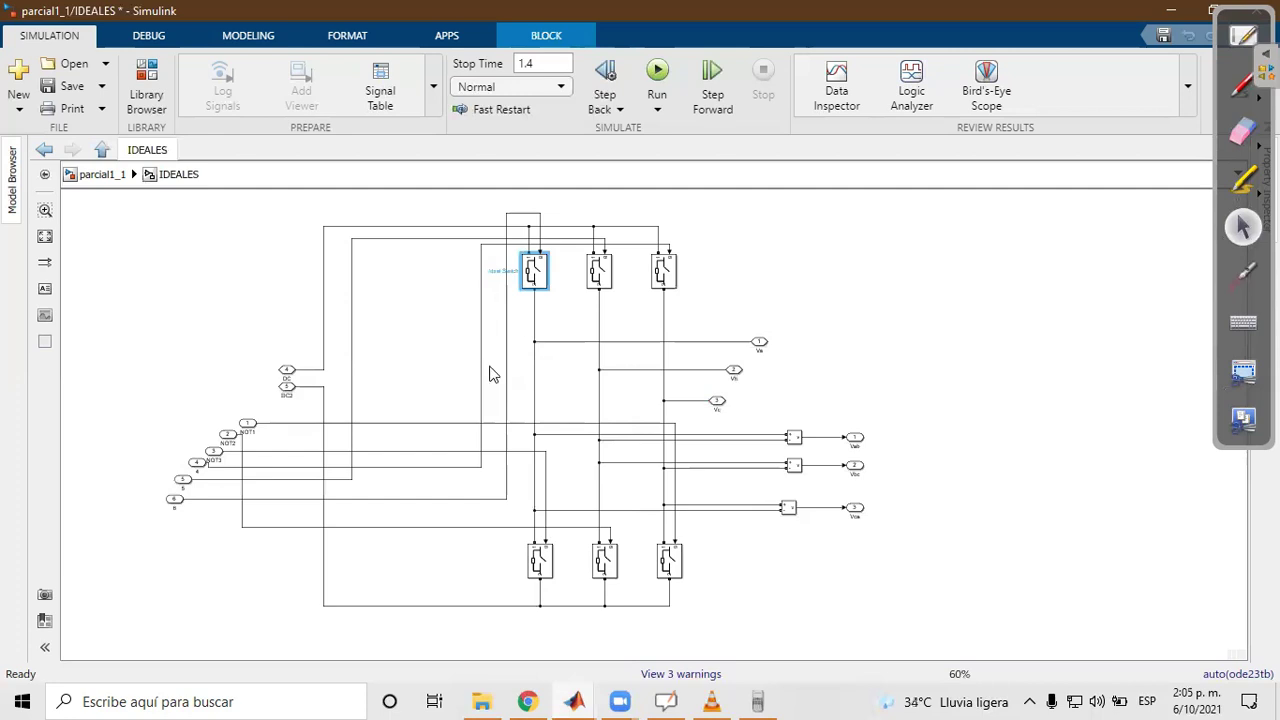
- Trace the inverter's Va, Vb and Vc phase output lines inside the IDEALES subsystem
{"action": "left_click", "coordinate": [640, 330]}
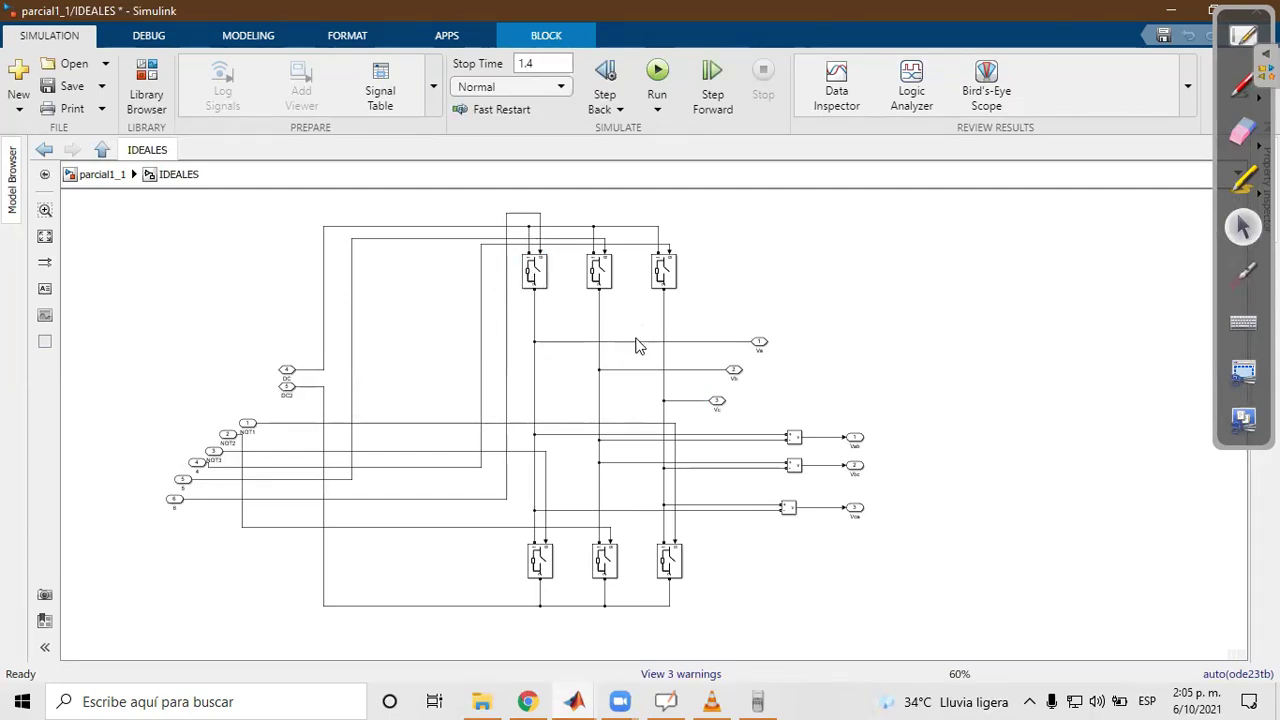
{"action": "left_click", "coordinate": [639, 343]}
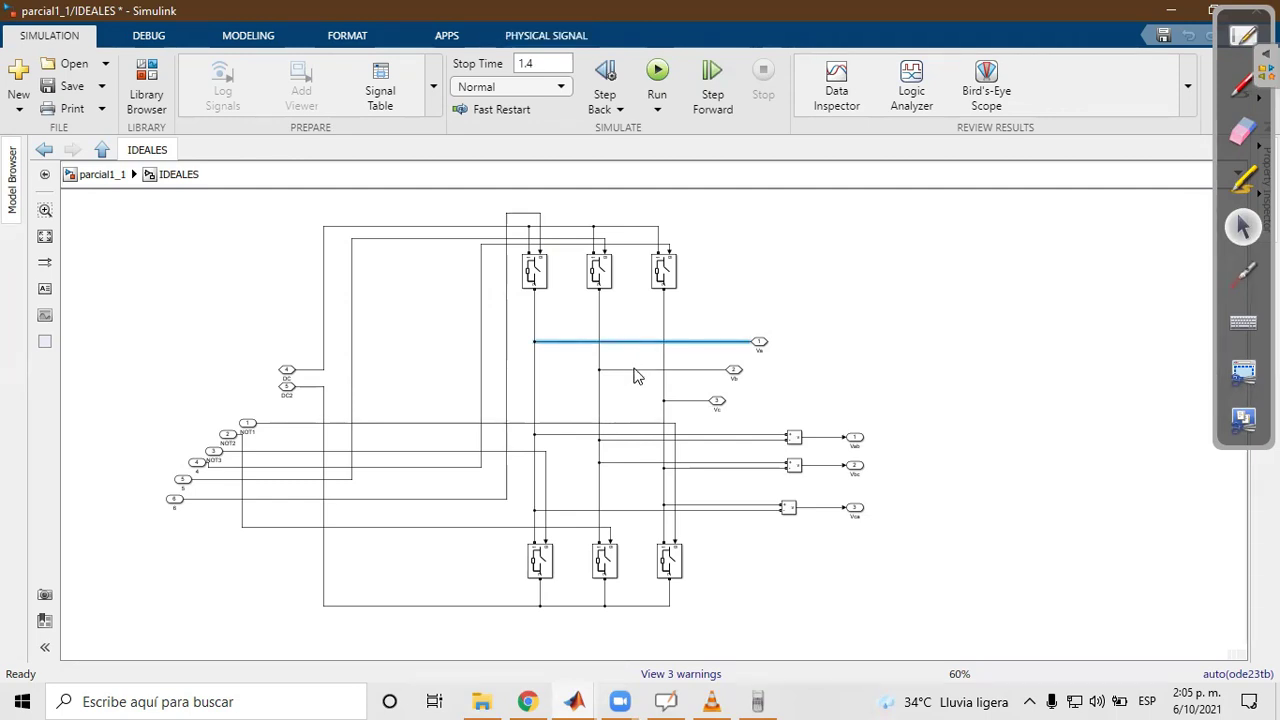
{"action": "left_click", "coordinate": [650, 370]}
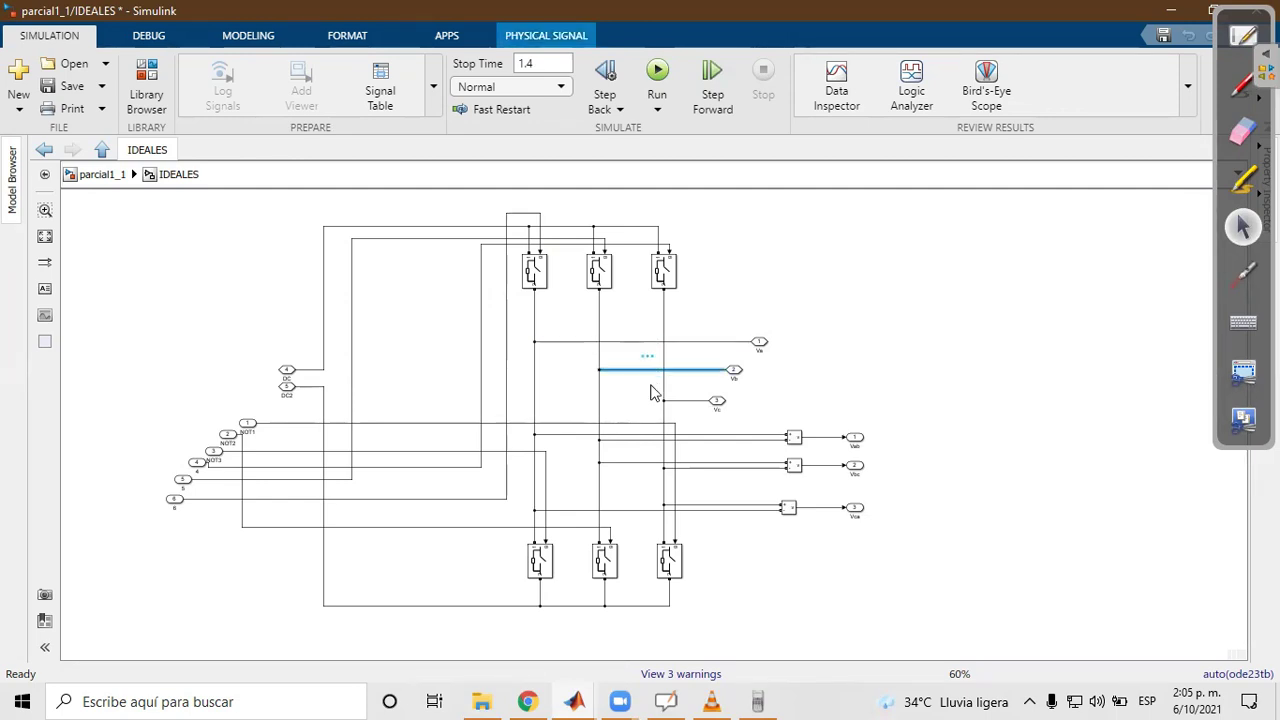
{"action": "left_click", "coordinate": [692, 400]}
{"action": "left_click_drag", "start_coordinate": [737, 308], "coordinate": [736, 415]}
{"action": "left_click", "coordinate": [834, 403]}
{"action": "left_click_drag", "start_coordinate": [838, 403], "coordinate": [697, 330]}
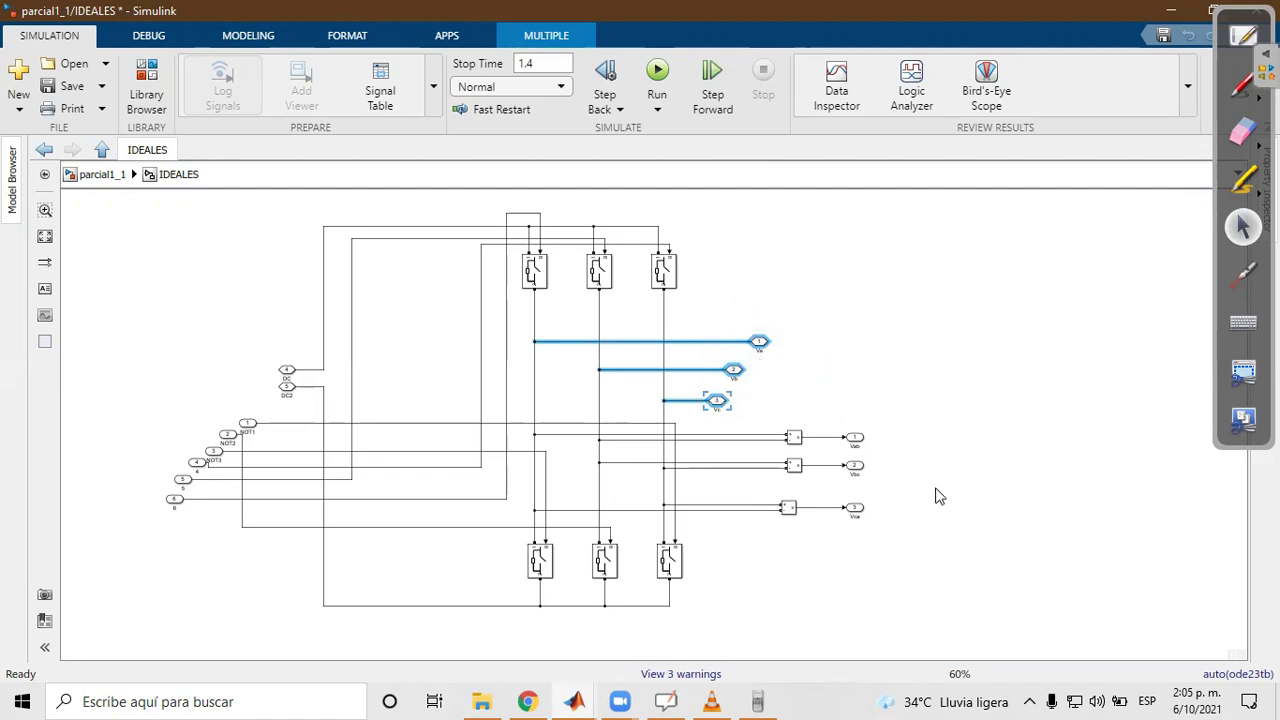
{"action": "left_click", "coordinate": [938, 428]}
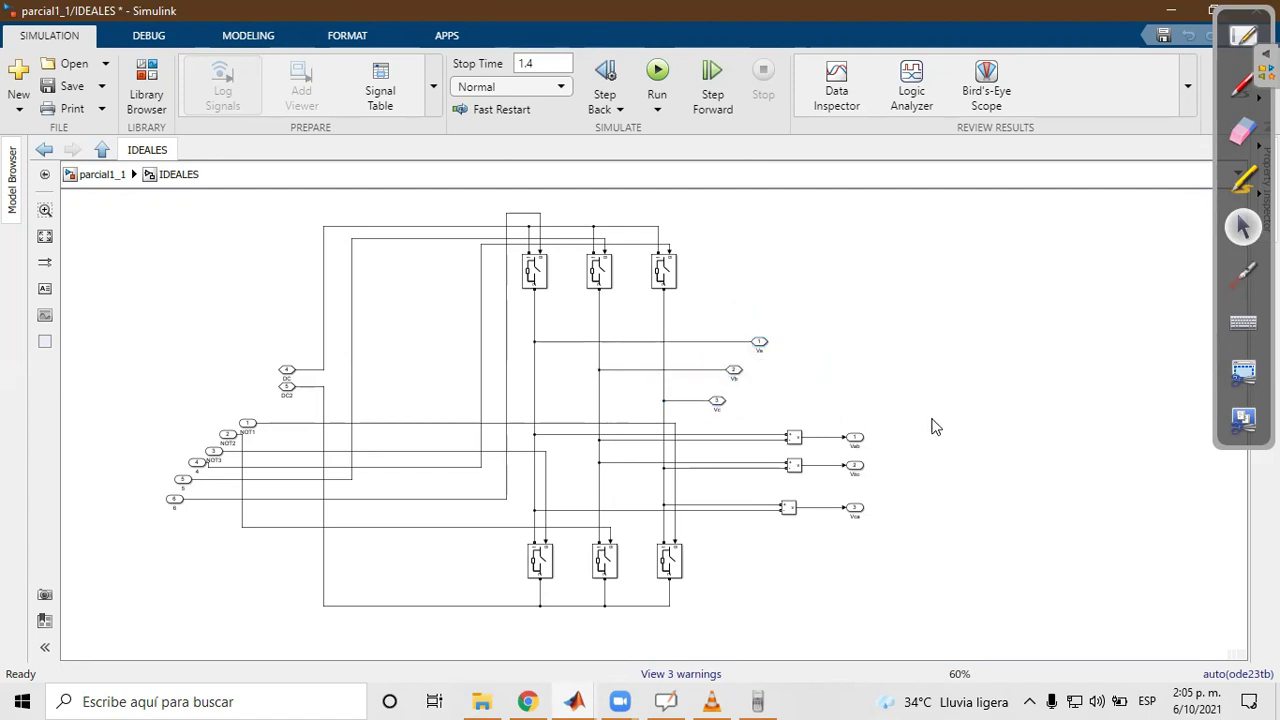
- Trace the voltage measurements feeding the Vab, Vbc and Vca outputs, and return to the top-level model
{"action": "left_click", "coordinate": [740, 437]}
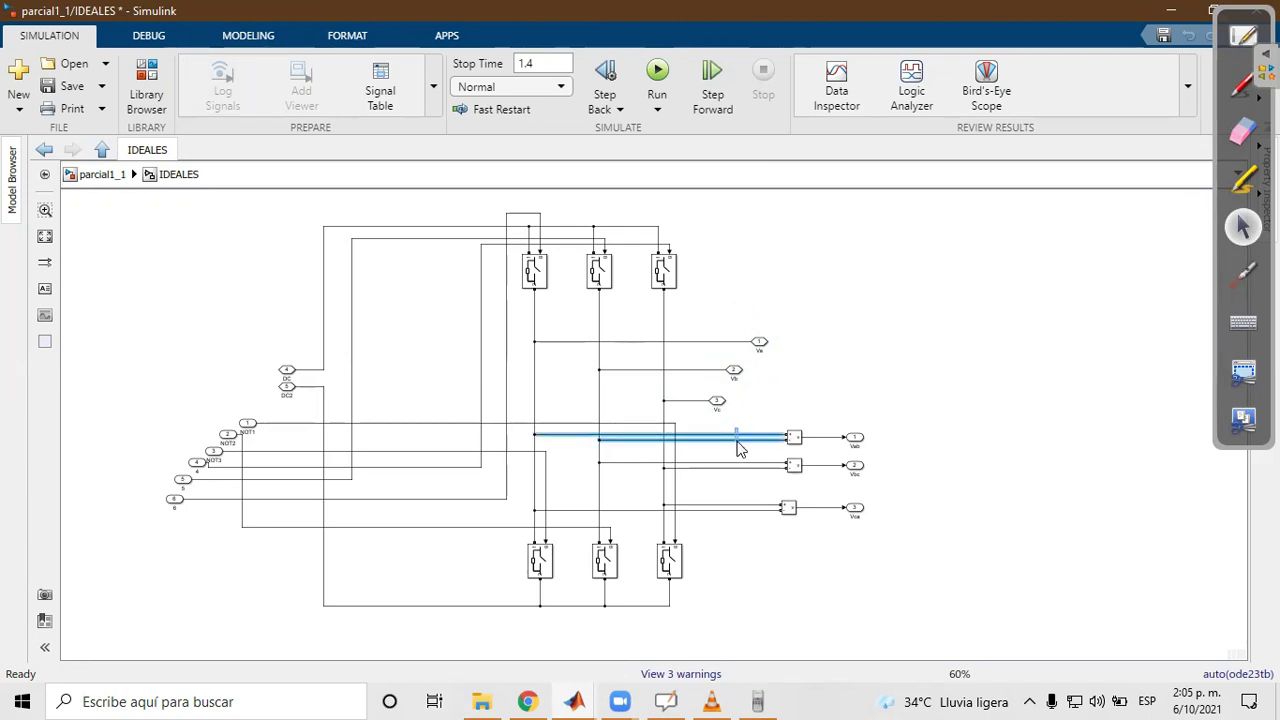
{"action": "left_click", "coordinate": [750, 466]}
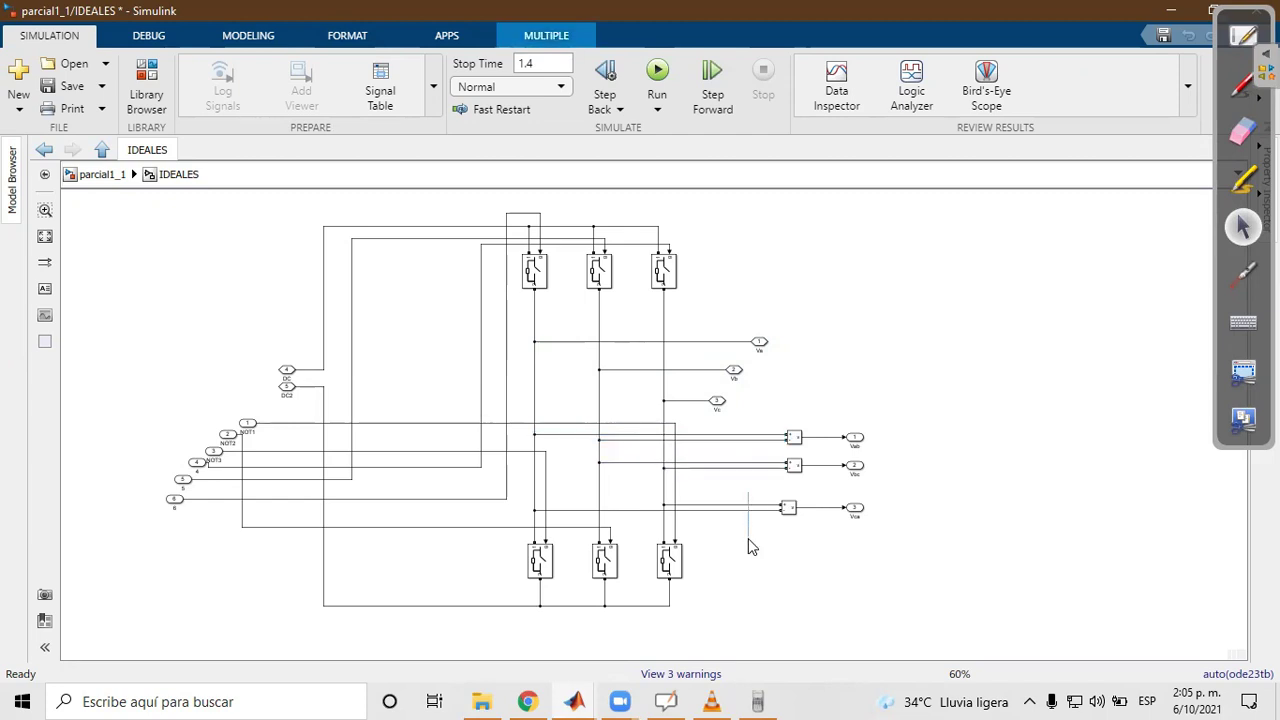
{"action": "left_click", "coordinate": [745, 510]}
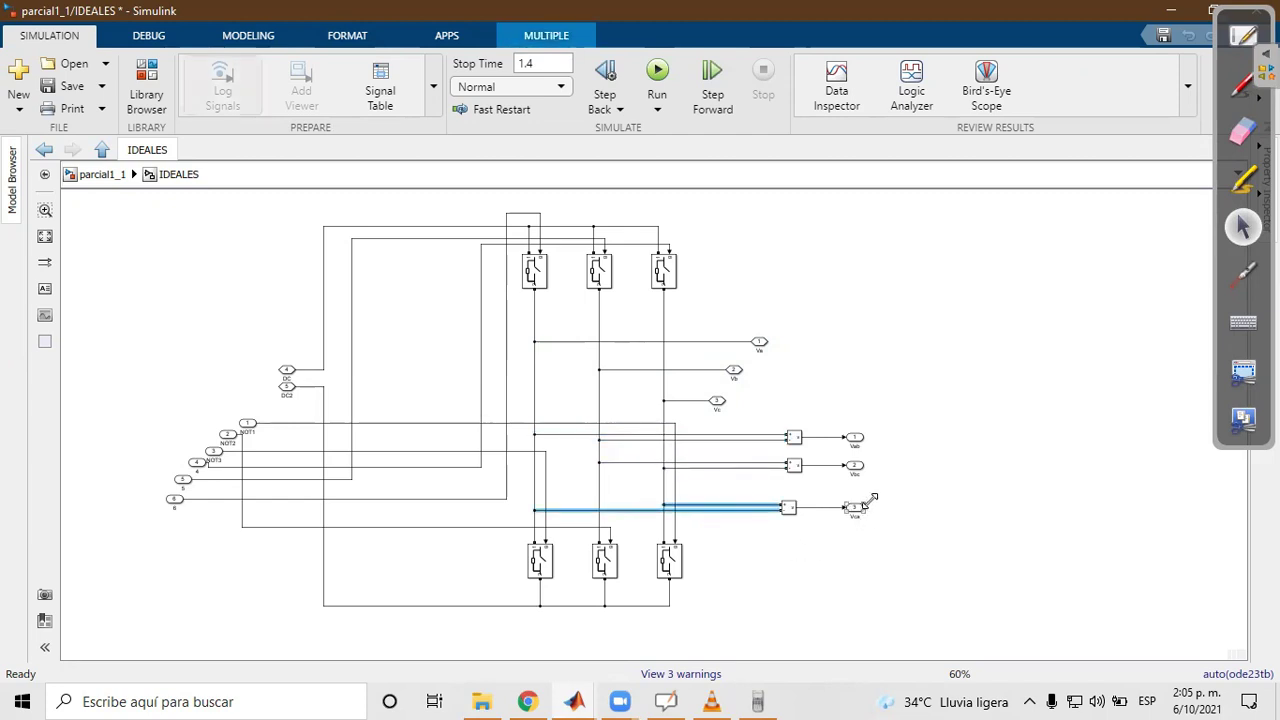
{"action": "left_click_drag", "start_coordinate": [829, 393], "coordinate": [884, 548]}
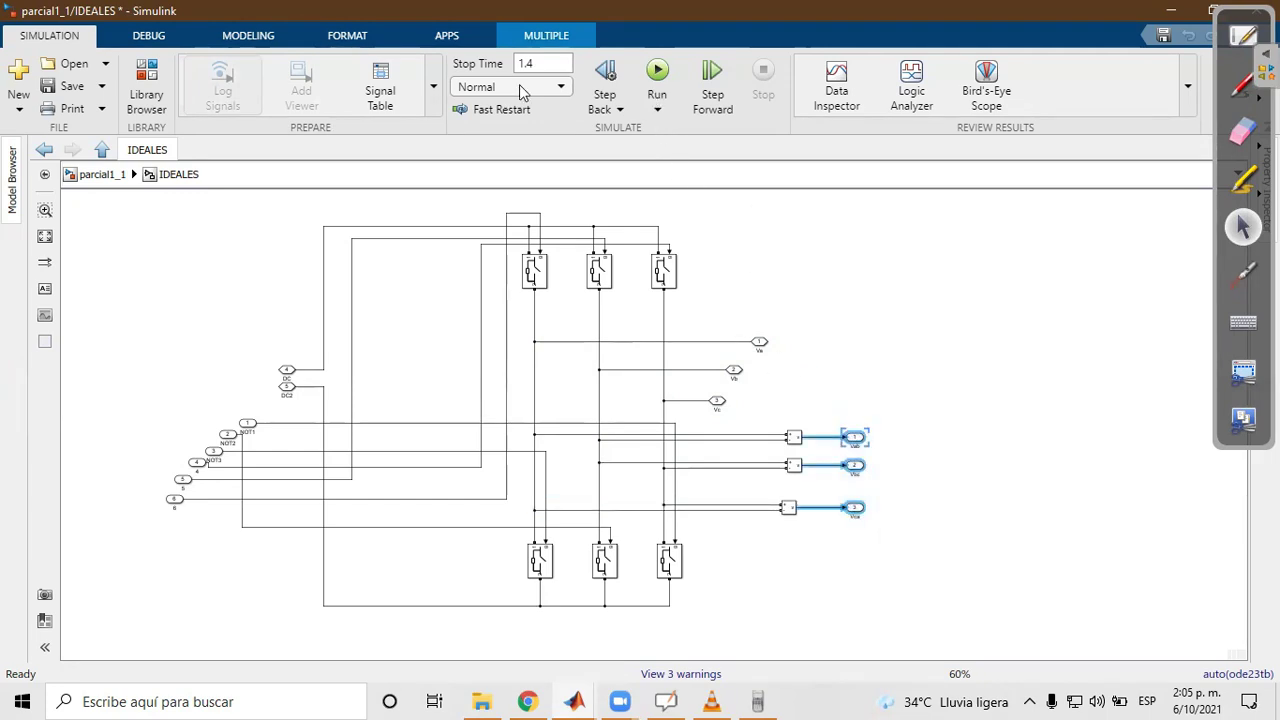
{"action": "left_click", "coordinate": [100, 150]}
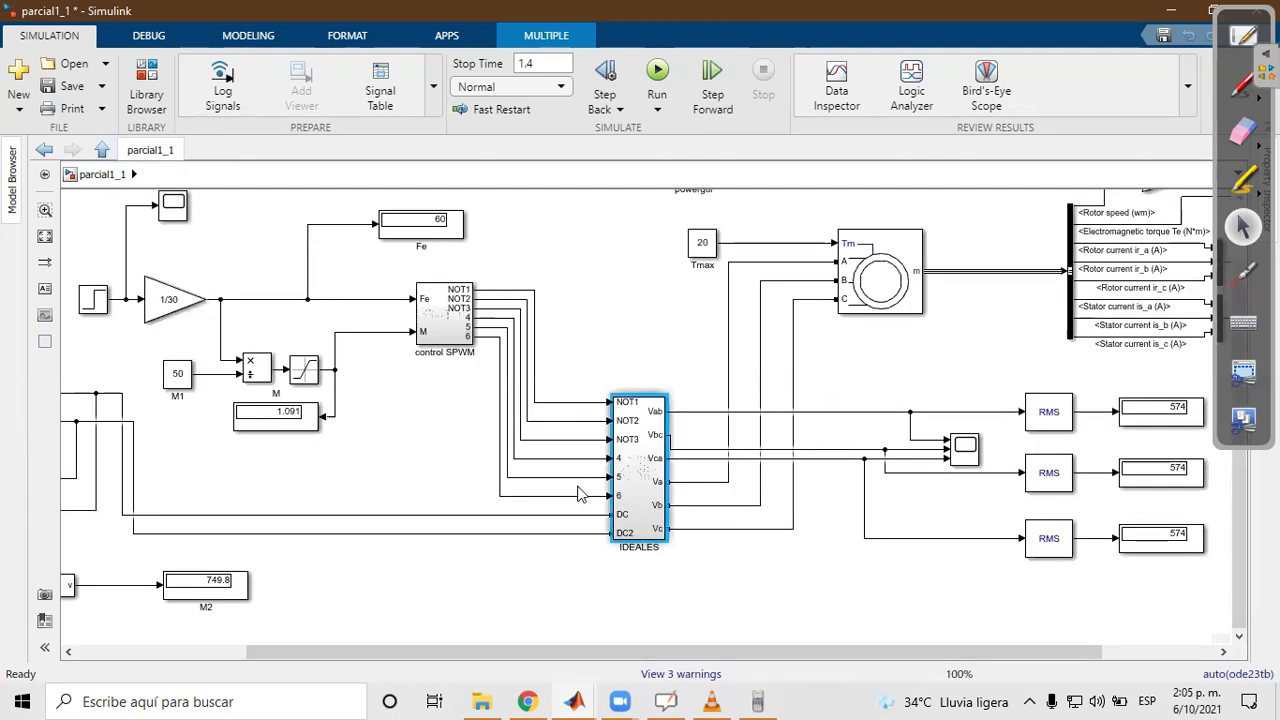
- Inspect the RMS blocks and displays connected to the inverter's Vab, Vbc and Vca outputs
{"action": "left_click_drag", "start_coordinate": [896, 566], "coordinate": [645, 577]}
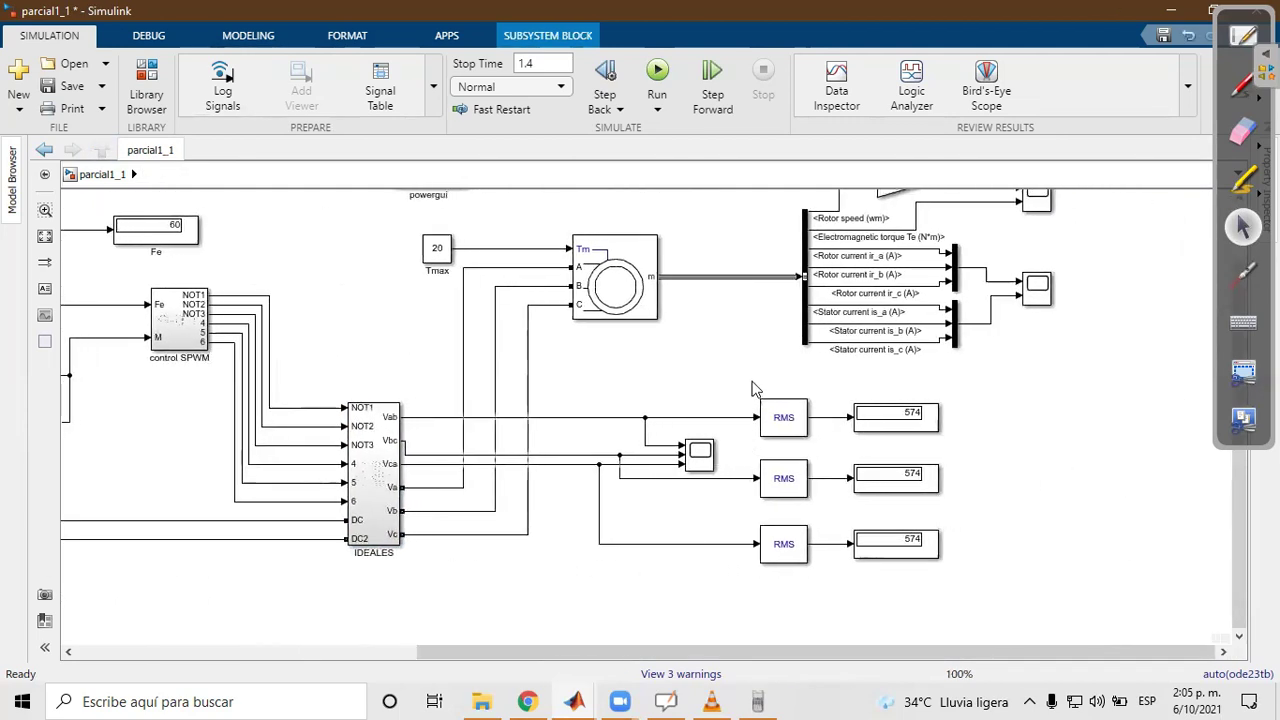
{"action": "left_click", "coordinate": [778, 414]}
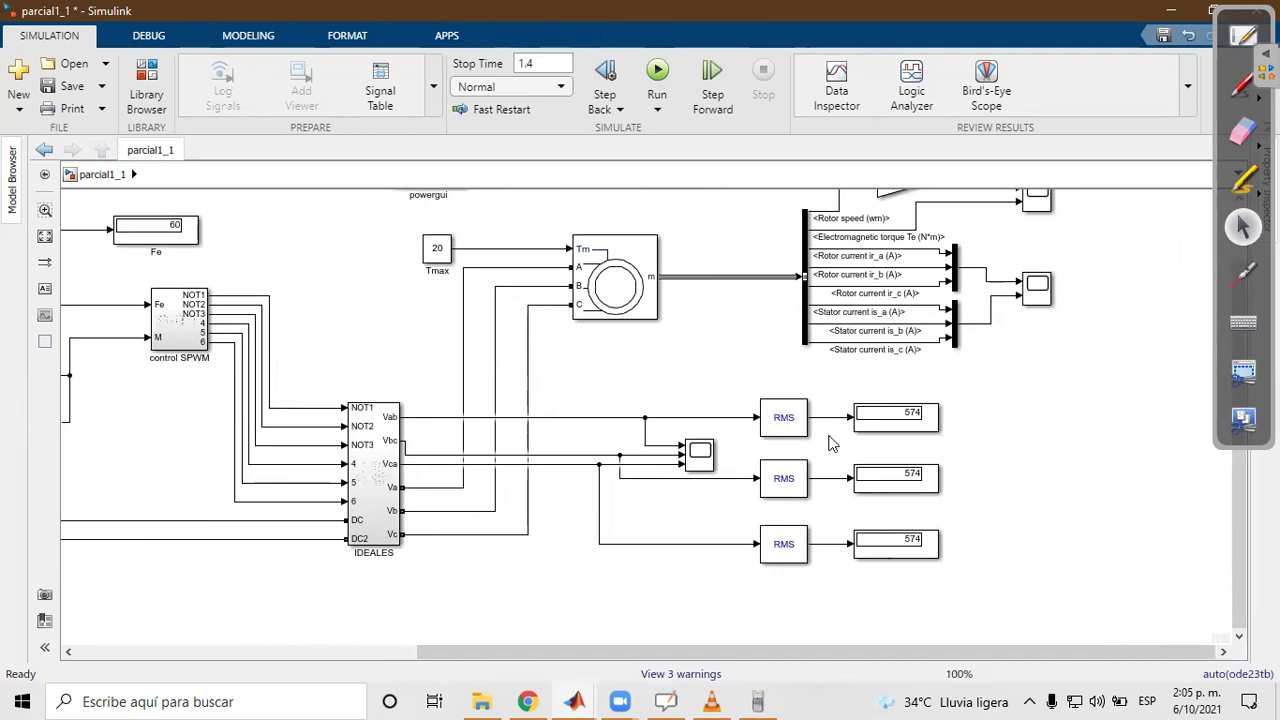
{"action": "left_click", "coordinate": [898, 421]}
- Review the asynchronous machine's configuration parameters, including its rotor type and squirrel-cage preset model, and close them unchanged
{"action": "left_click_drag", "start_coordinate": [654, 371], "coordinate": [676, 476]}
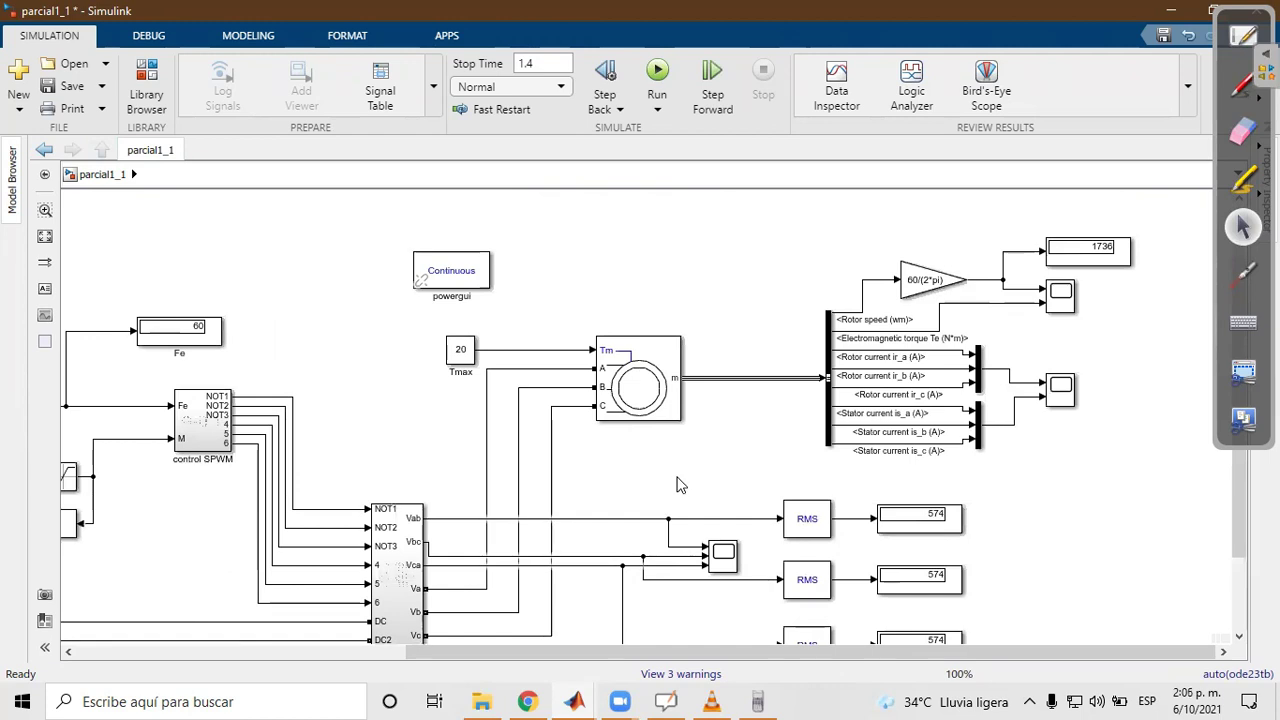
{"action": "left_click", "coordinate": [612, 340]}
{"action": "left_click", "coordinate": [652, 372]}
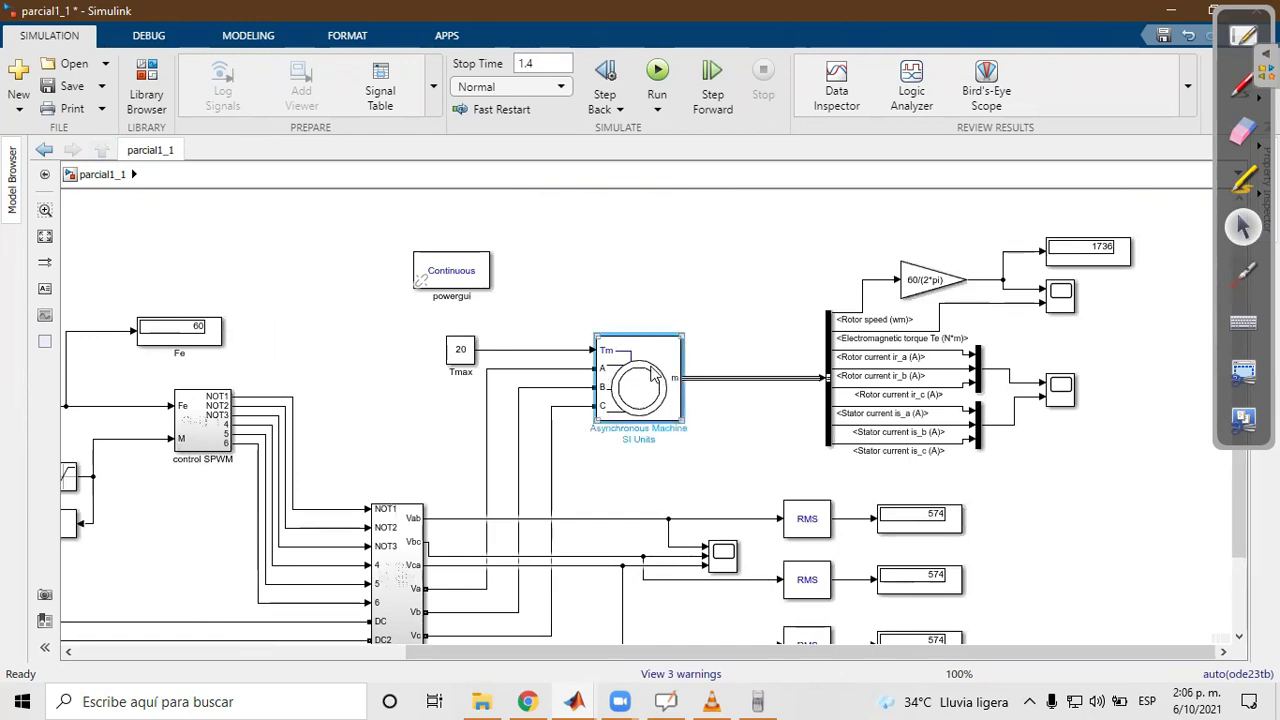
{"action": "double_click", "coordinate": [652, 370]}
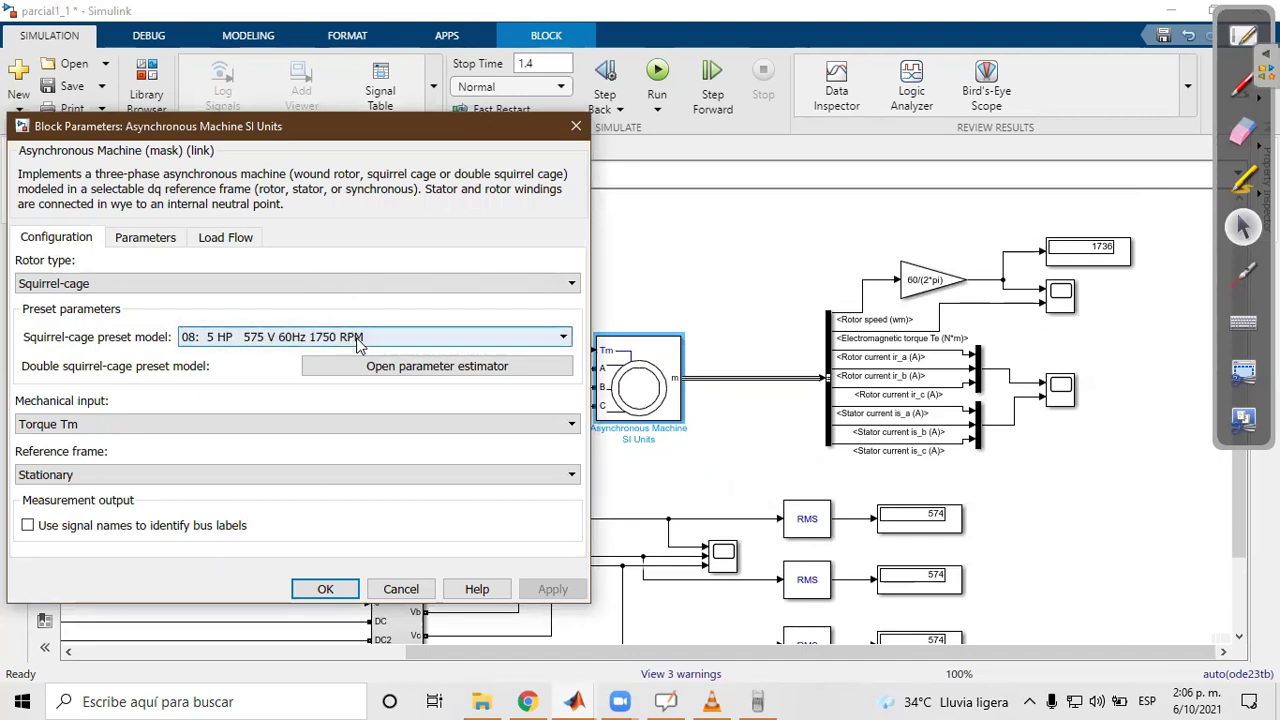
{"action": "left_click", "coordinate": [576, 127]}
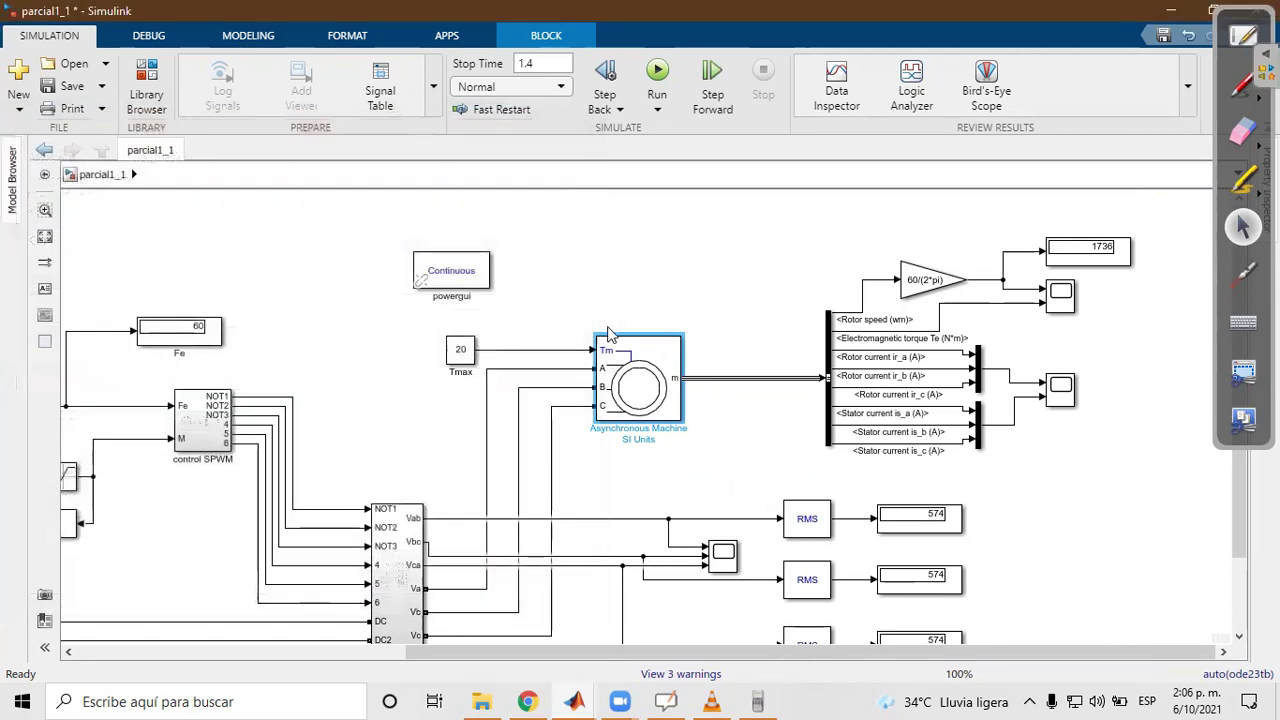
- Compute the torque for the Tmax constant in the Casio calculator emulator as 5×746 divided by 1750×2π/60
{"action": "left_click", "coordinate": [464, 358]}
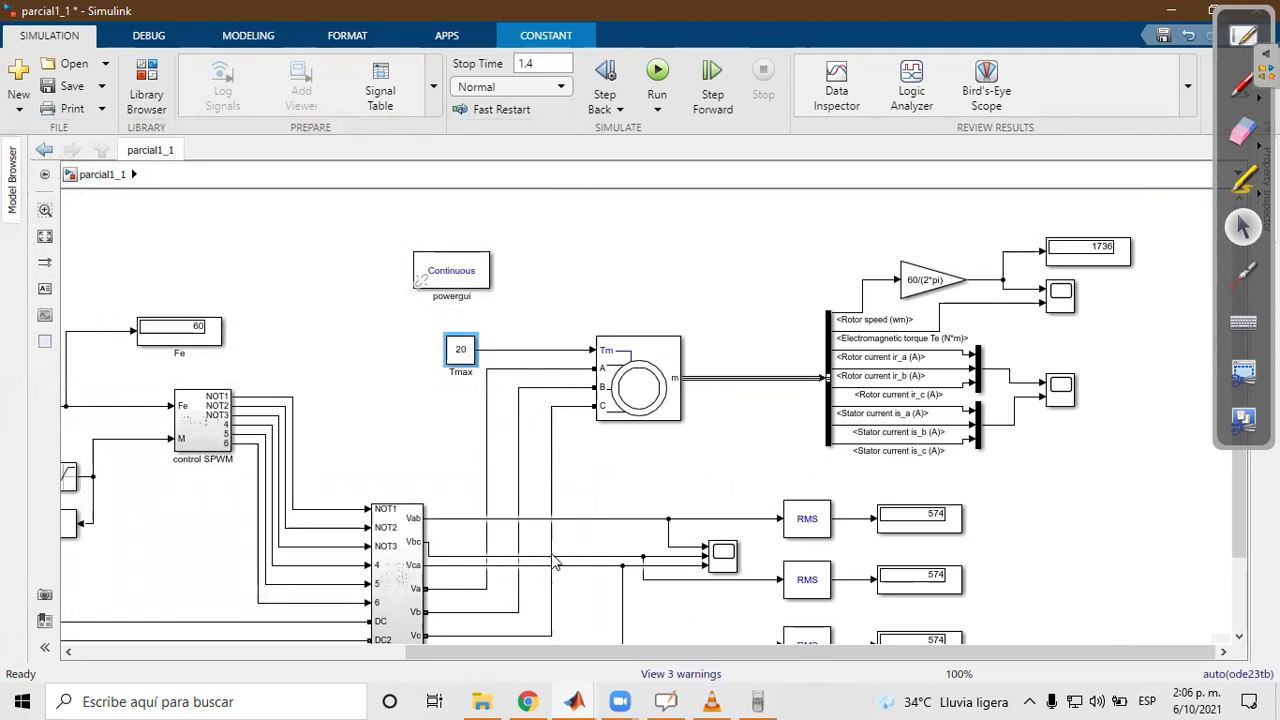
{"action": "left_click", "coordinate": [766, 698]}
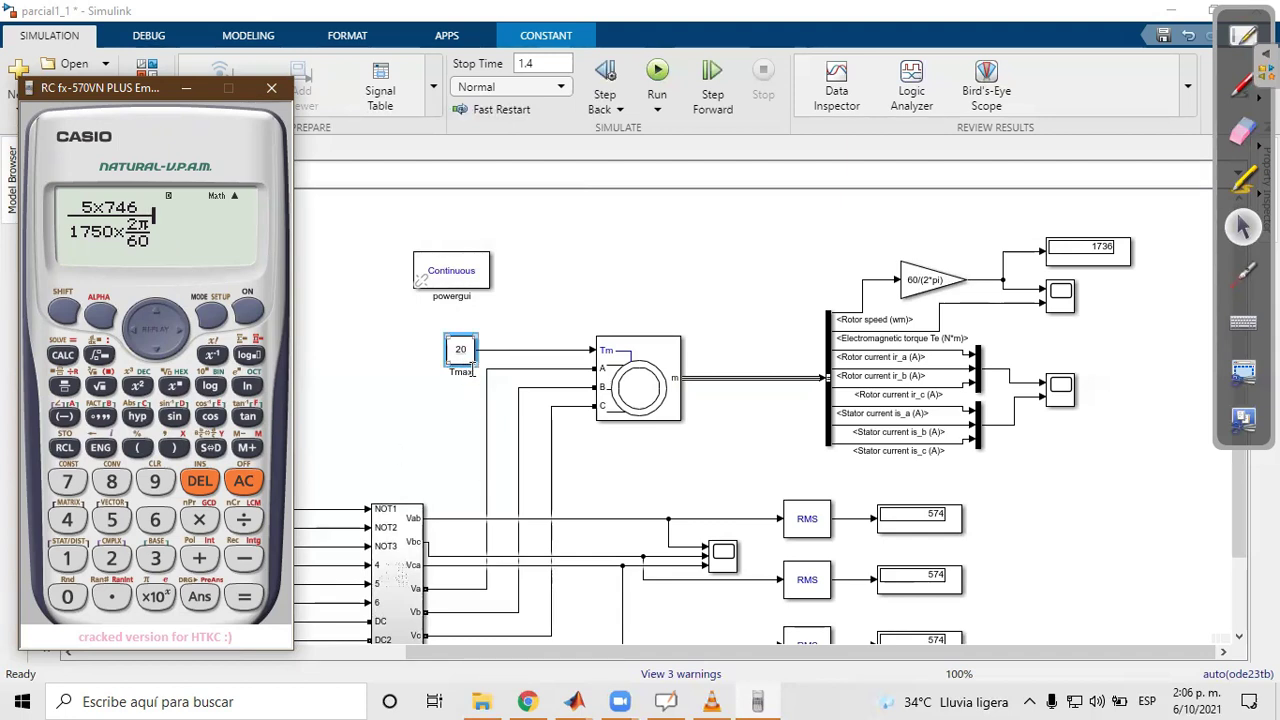
{"action": "left_click", "coordinate": [243, 597]}
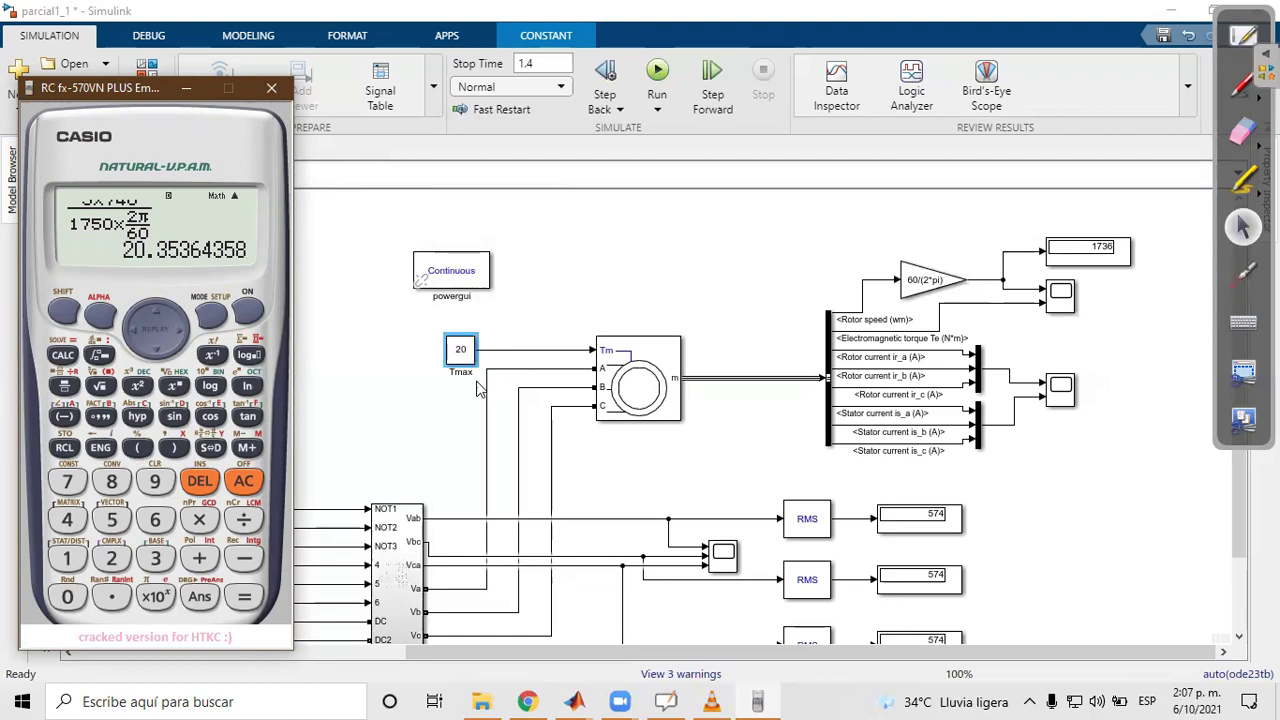
{"action": "left_click", "coordinate": [270, 90]}
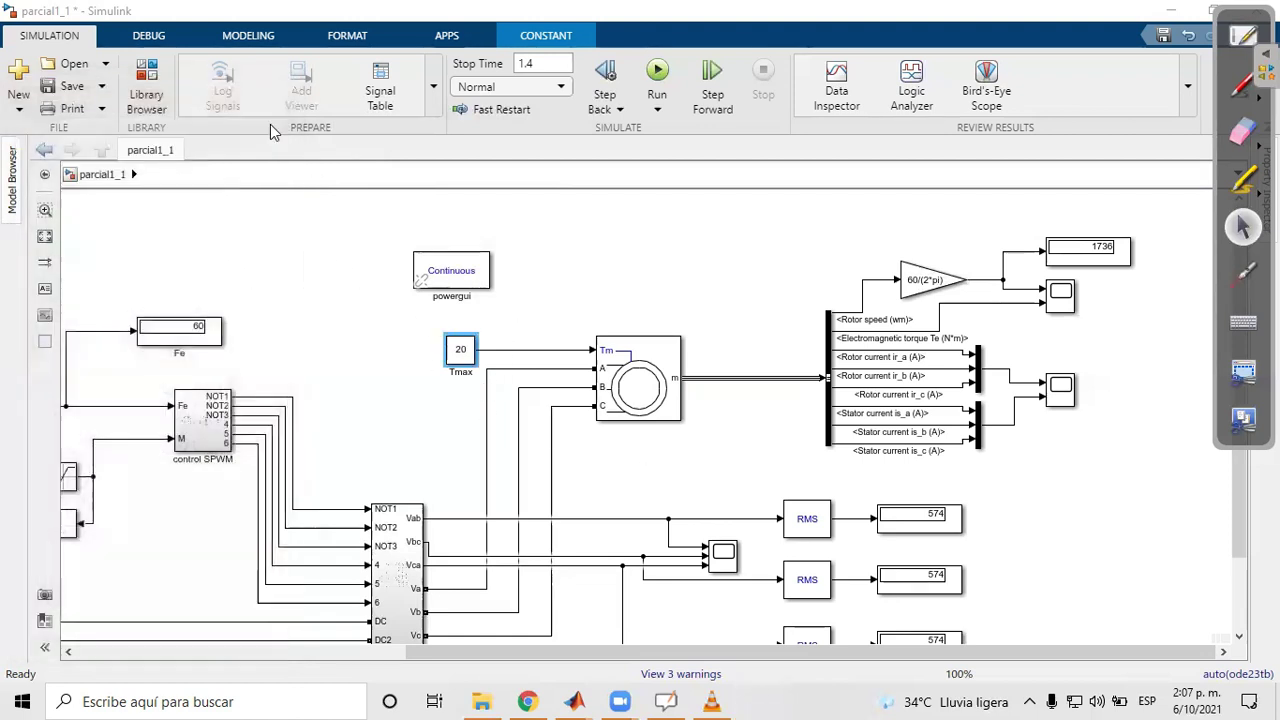
- Examine the motor's rotor speed, electromagnetic torque, rotor current and stator current outputs and their scopes
{"action": "left_click_drag", "start_coordinate": [590, 452], "coordinate": [405, 345]}
{"action": "left_click_drag", "start_coordinate": [530, 338], "coordinate": [408, 404]}
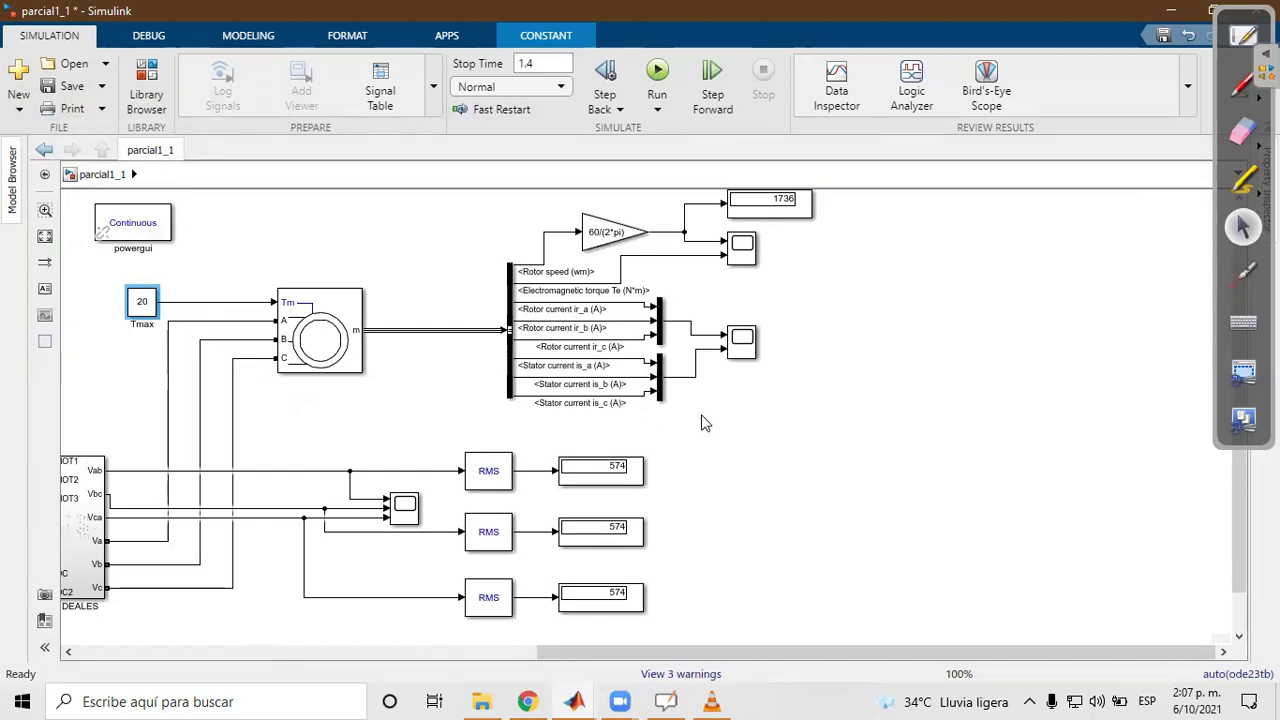
{"action": "left_click_drag", "start_coordinate": [742, 455], "coordinate": [850, 424]}
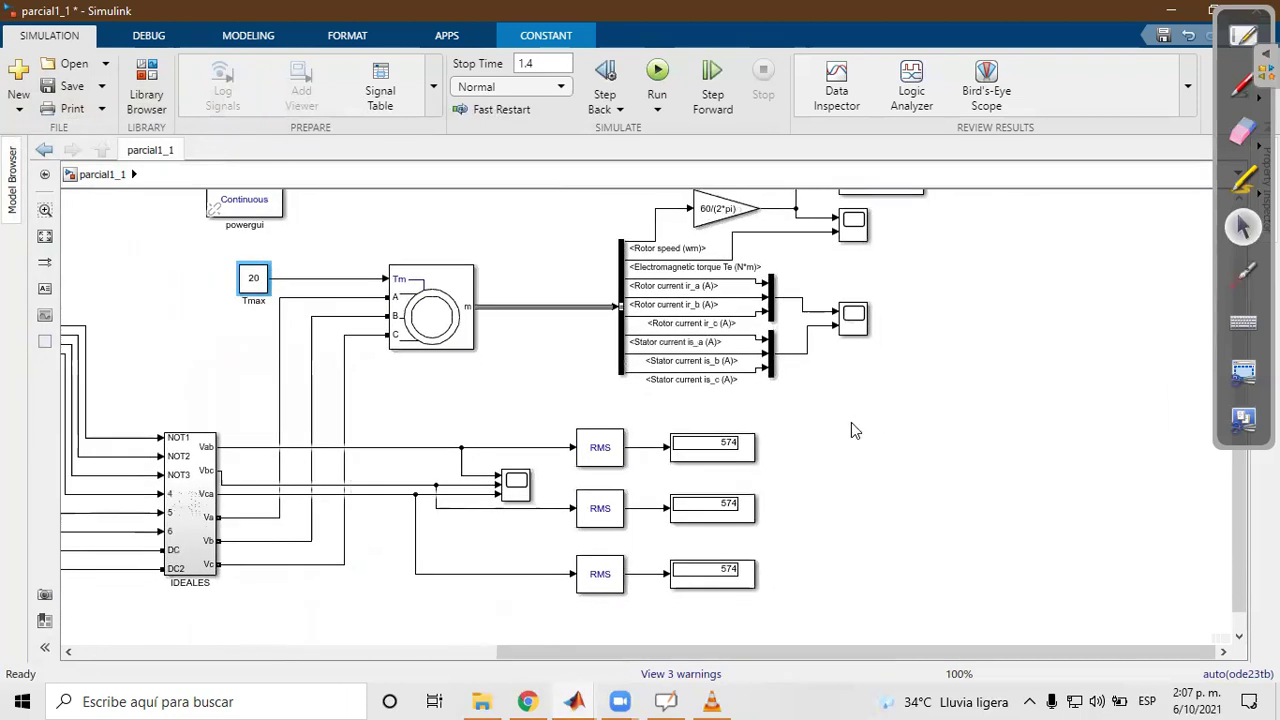
- Return to the step reference and control SPWM section of the model and run the simulation
{"action": "left_click_drag", "start_coordinate": [457, 364], "coordinate": [1008, 425]}
{"action": "left_click_drag", "start_coordinate": [357, 316], "coordinate": [438, 279]}
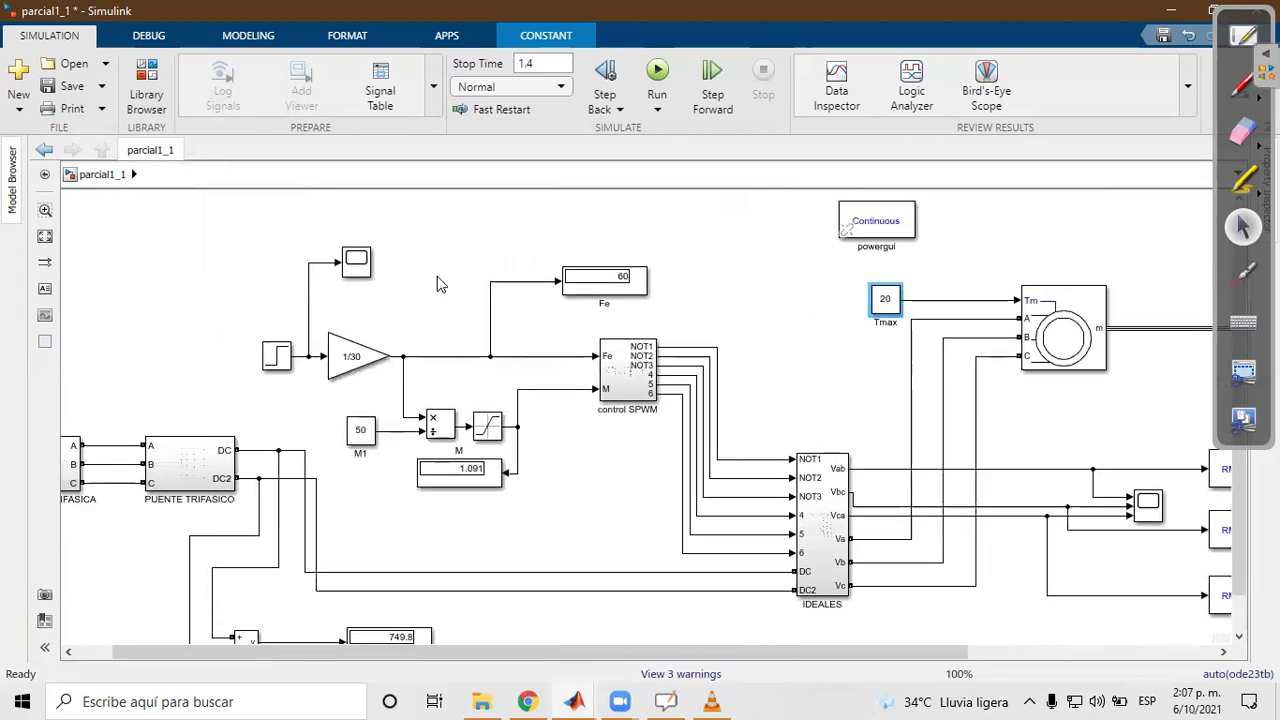
{"action": "left_click", "coordinate": [657, 72]}
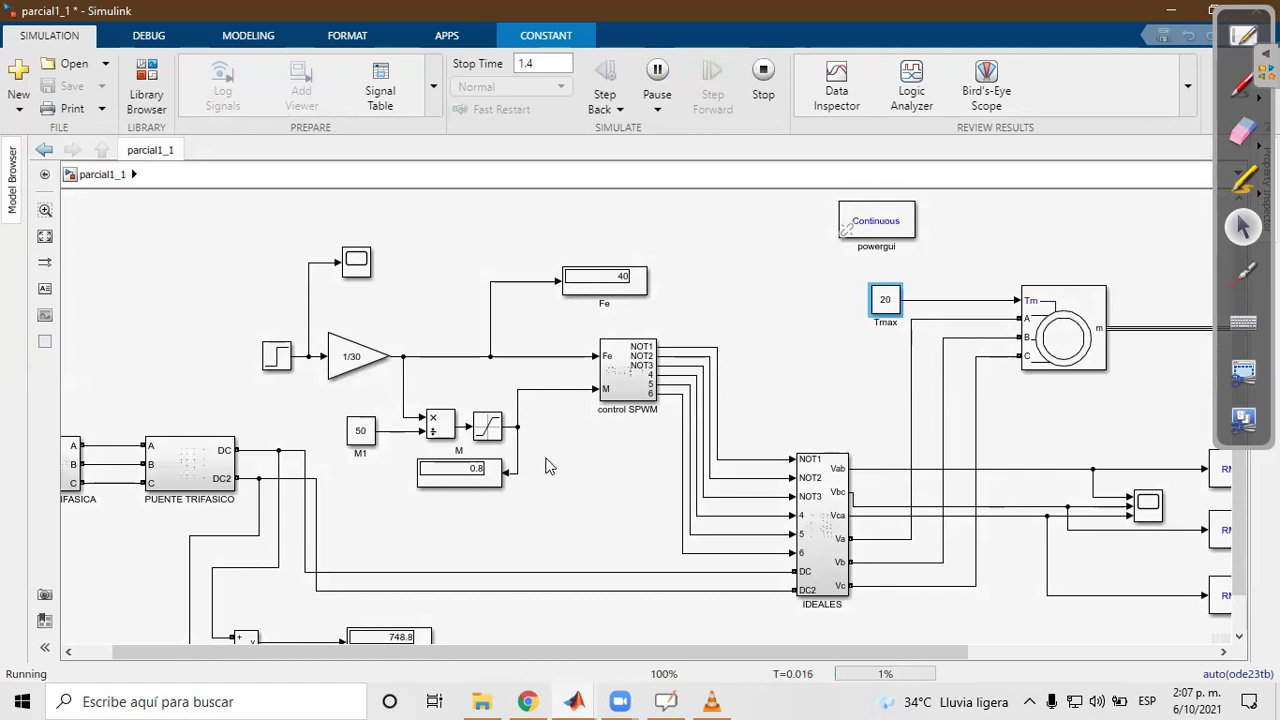
- Examine the RMS displays of the Vab, Vbc and Vca line voltages while the simulation runs
{"action": "scroll", "coordinate": [433, 437], "scroll_direction": "right", "scroll_amount": 5}
{"action": "scroll", "coordinate": [433, 437], "scroll_direction": "down", "scroll_amount": 1}
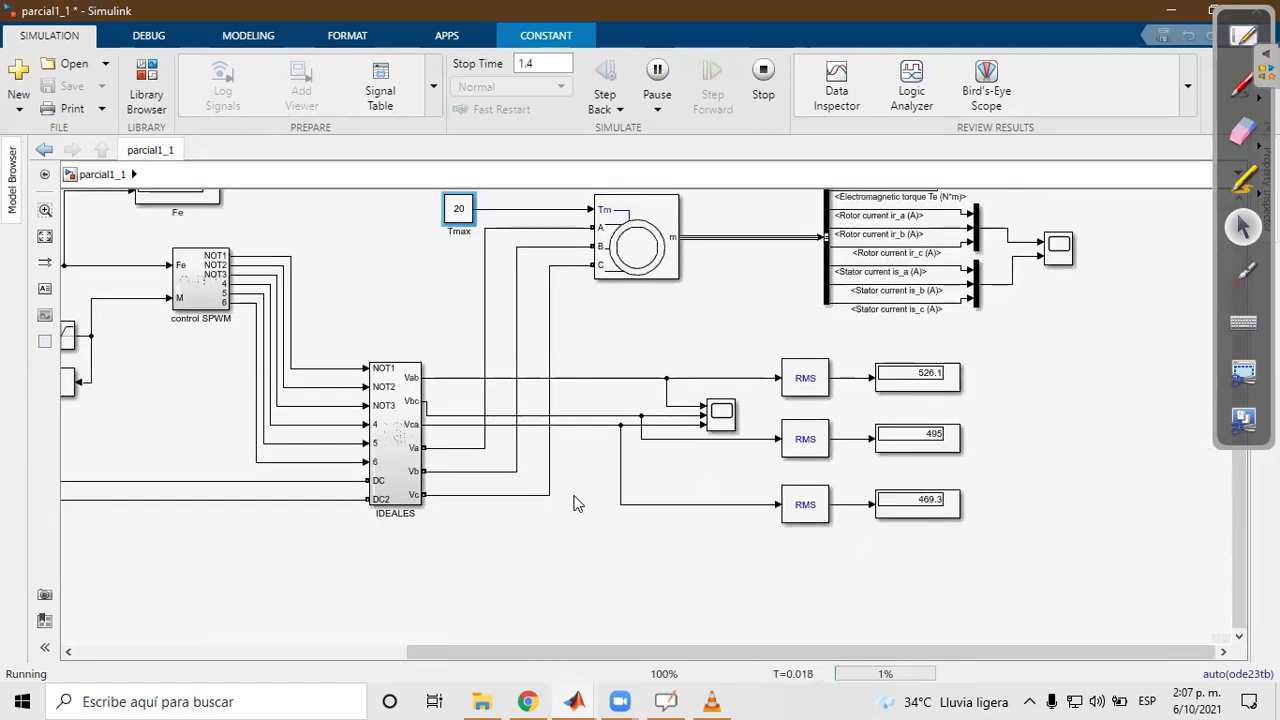
{"action": "scroll", "coordinate": [471, 531], "scroll_direction": "right", "scroll_amount": 4}
{"action": "scroll", "coordinate": [471, 531], "scroll_direction": "up", "scroll_amount": 1}
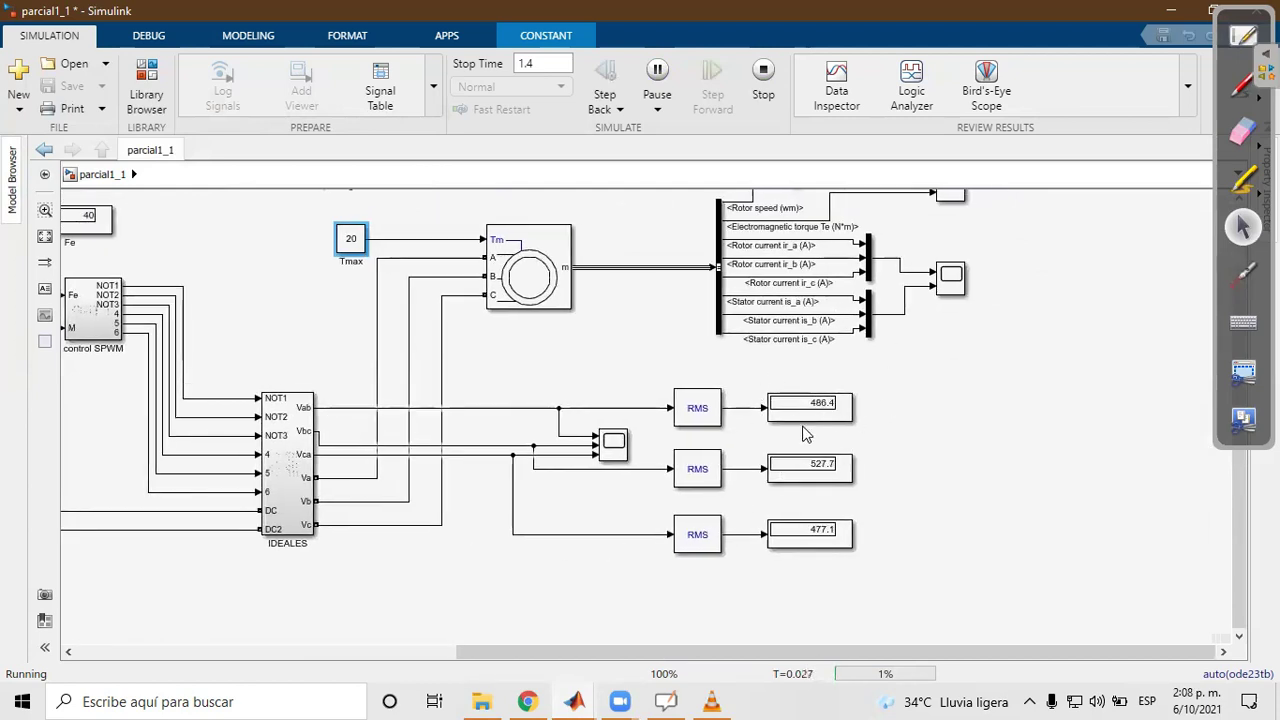
{"action": "scroll", "coordinate": [806, 434], "scroll_direction": "up", "scroll_amount": 3}
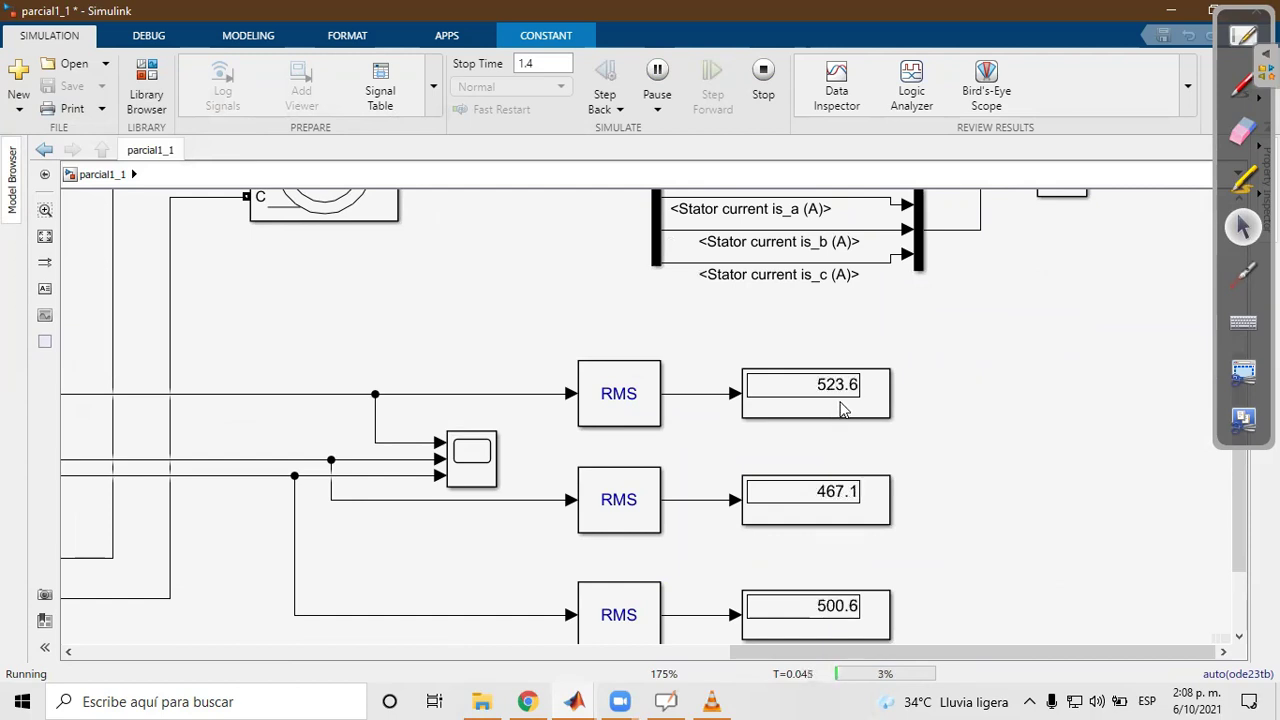
{"action": "scroll", "coordinate": [873, 425], "scroll_direction": "down", "scroll_amount": 1}
{"action": "scroll", "coordinate": [873, 425], "scroll_direction": "down", "scroll_amount": 2}
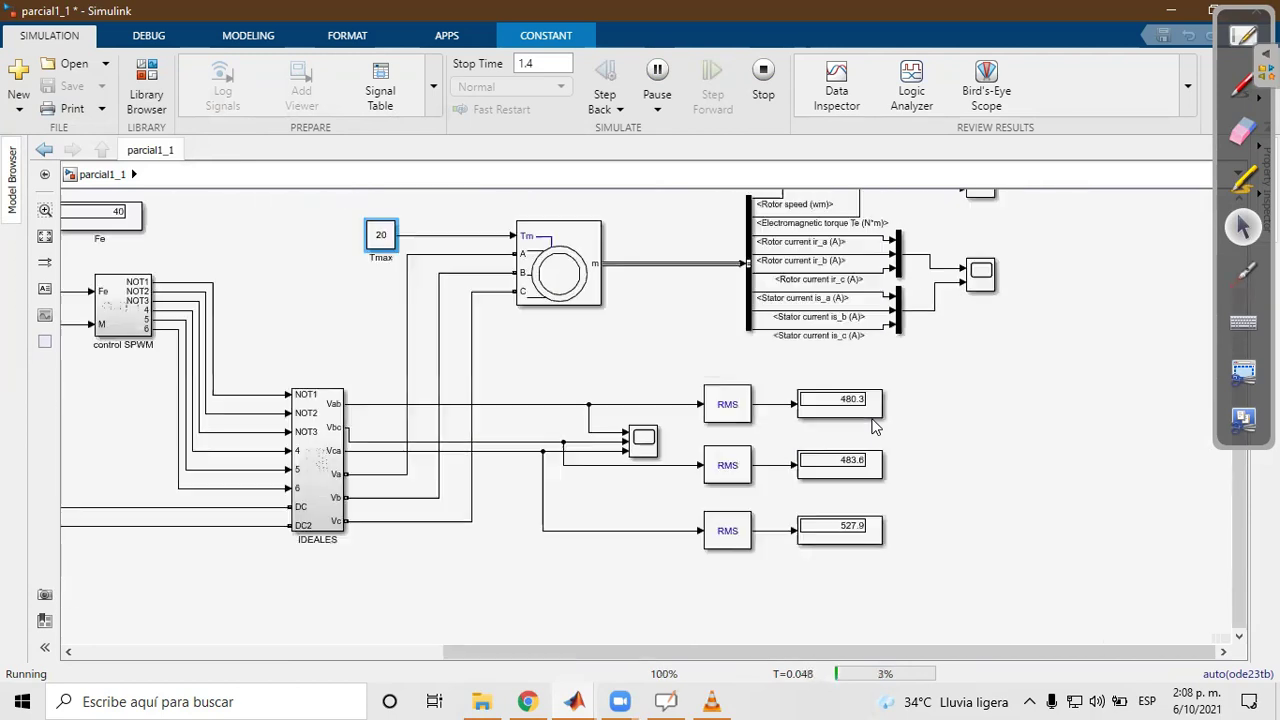
{"action": "scroll", "coordinate": [928, 378], "scroll_direction": "down", "scroll_amount": 1}
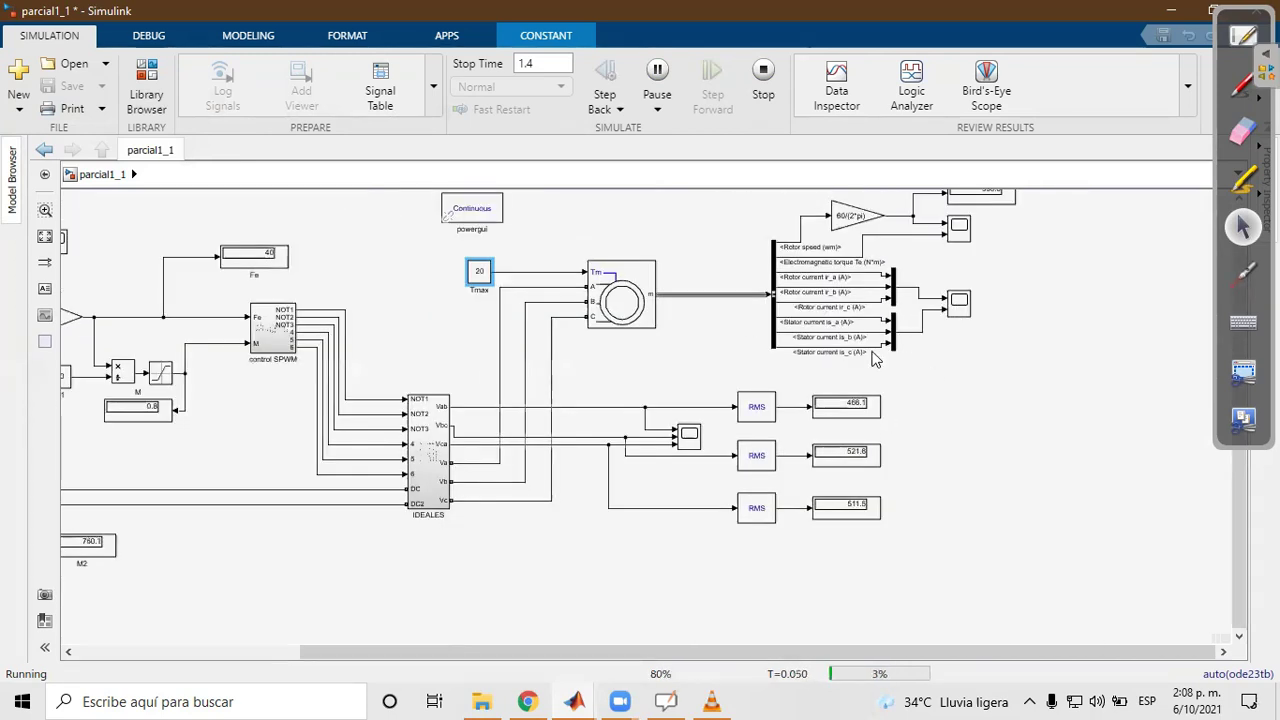
- Check the Fe frequency display feeding the control SPWM subsystem during the run, and view the whole model
{"action": "left_click_drag", "start_coordinate": [626, 358], "coordinate": [844, 407]}
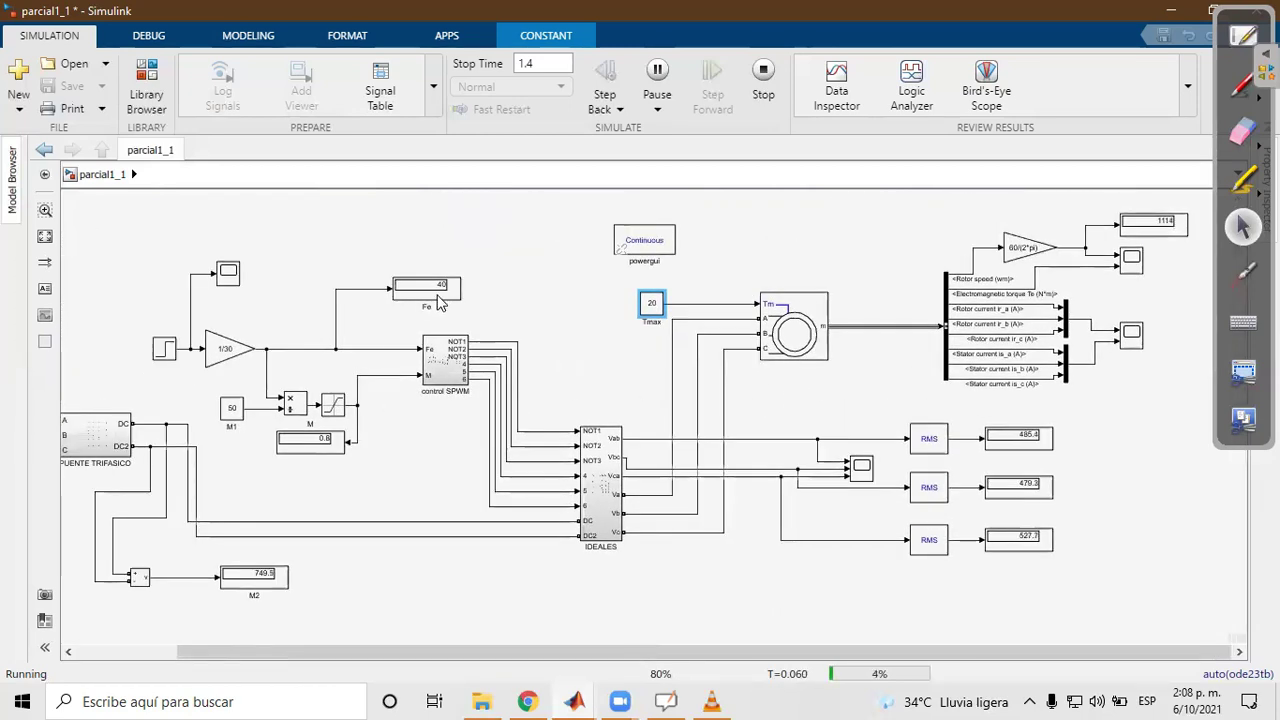
{"action": "scroll", "coordinate": [440, 305], "scroll_direction": "up", "scroll_amount": 1}
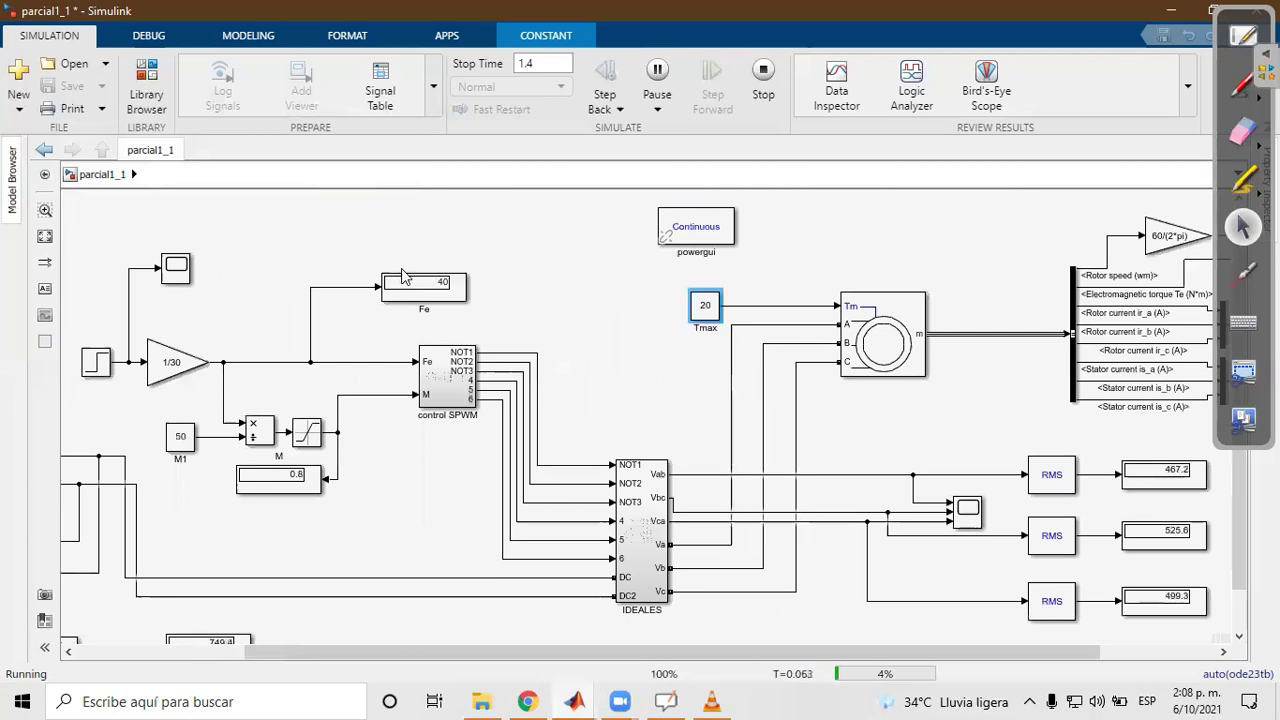
{"action": "scroll", "coordinate": [590, 410], "scroll_direction": "down", "scroll_amount": 2}
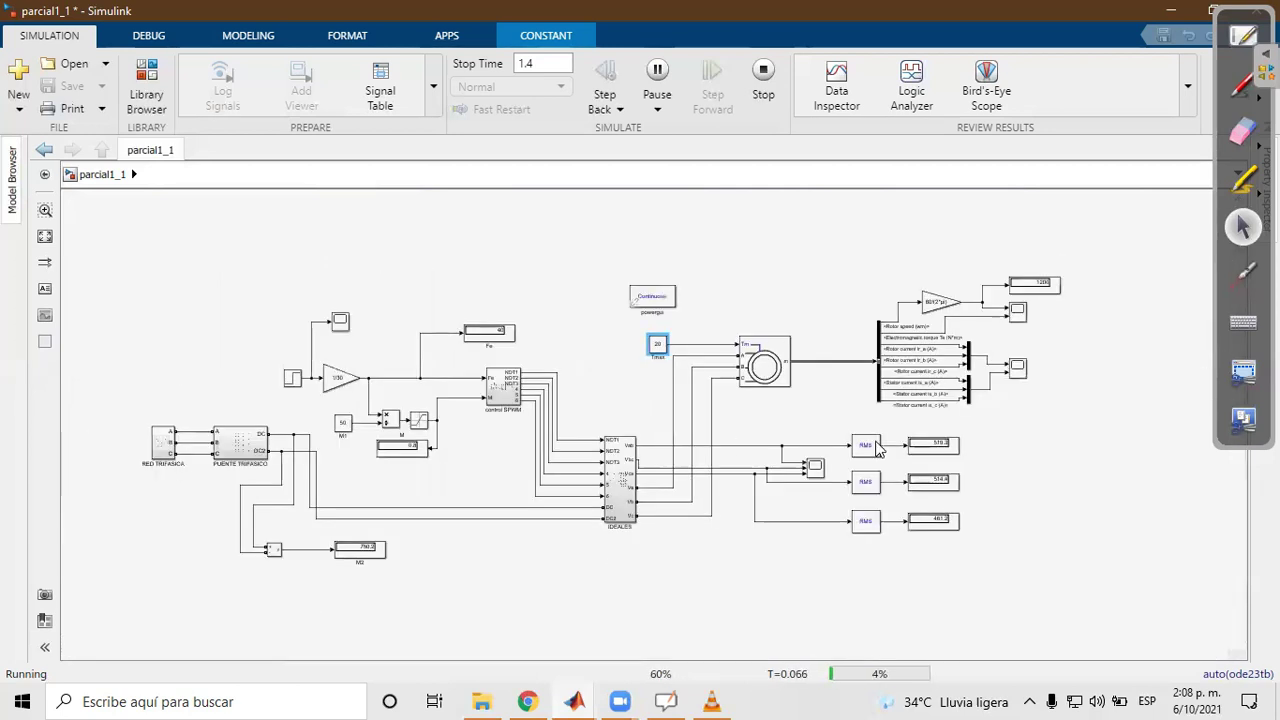
- Open the scope that plots the motor's rotor speed and electromagnetic torque
{"action": "left_click_drag", "start_coordinate": [699, 420], "coordinate": [465, 419]}
{"action": "left_click_drag", "start_coordinate": [741, 423], "coordinate": [568, 426]}
{"action": "scroll", "coordinate": [568, 426], "scroll_direction": "up", "scroll_amount": 4}
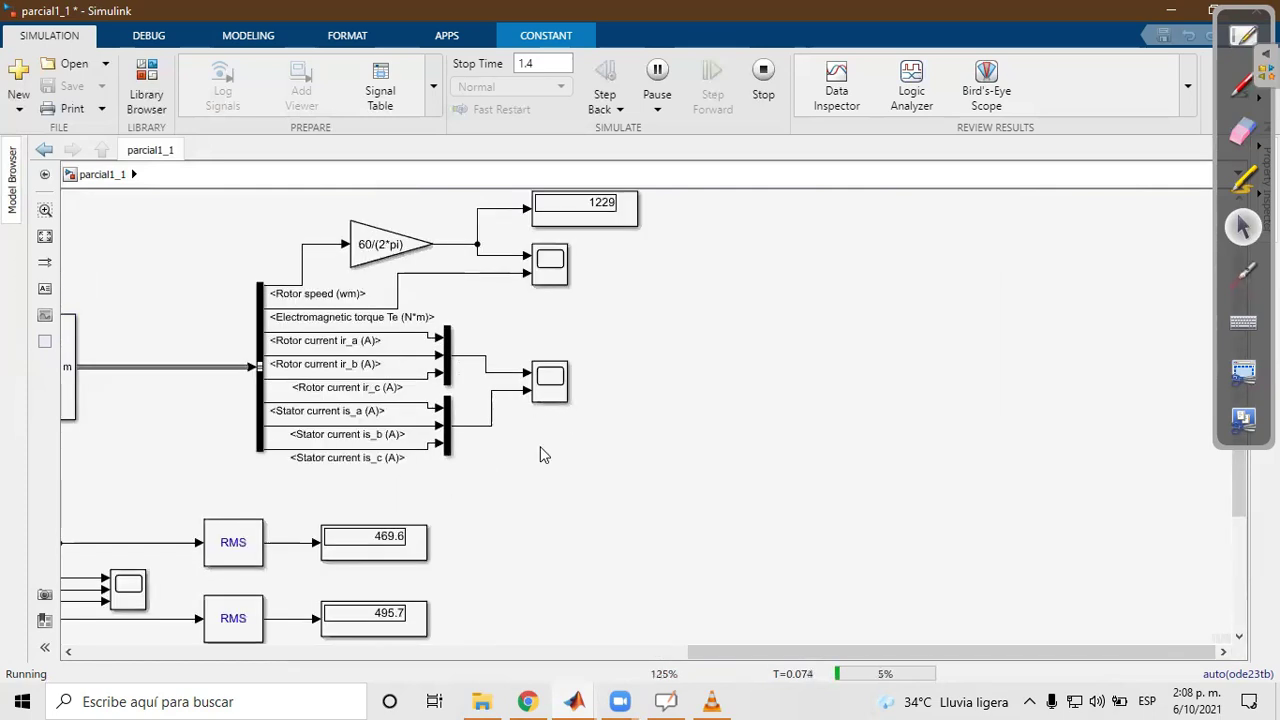
{"action": "scroll", "coordinate": [540, 455], "scroll_direction": "down", "scroll_amount": 1}
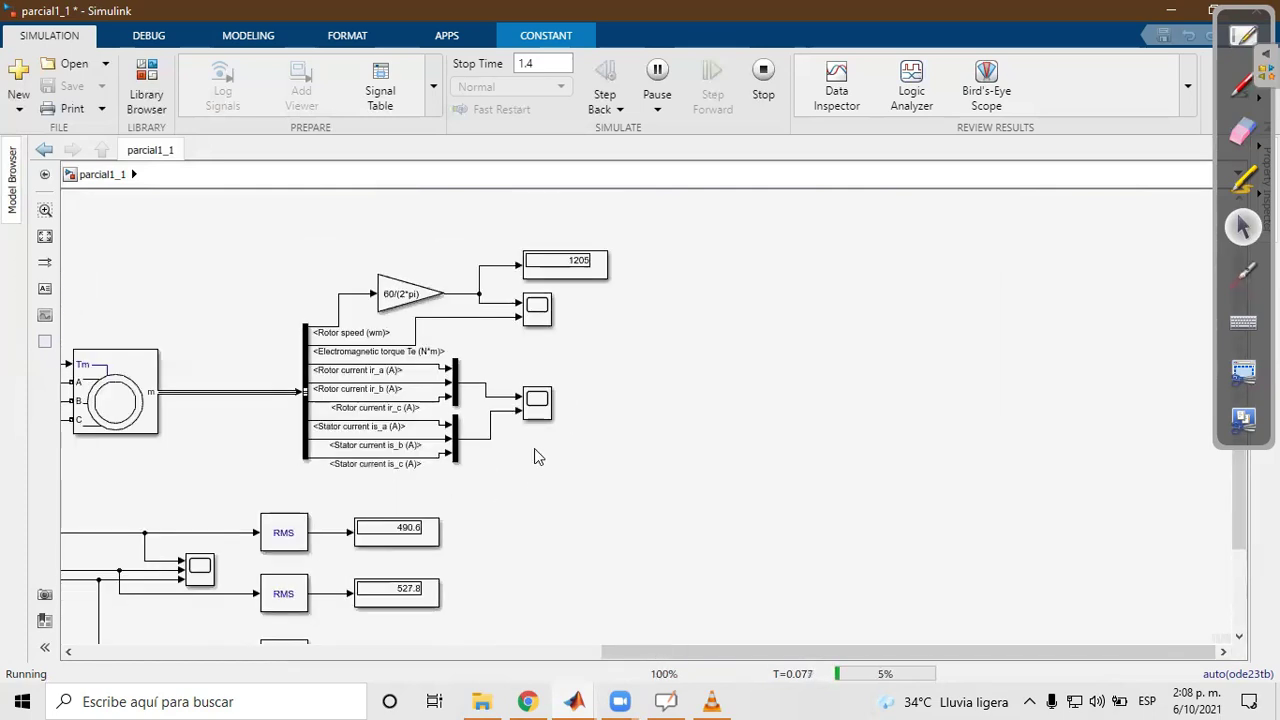
{"action": "scroll", "coordinate": [534, 448], "scroll_direction": "up", "scroll_amount": 2}
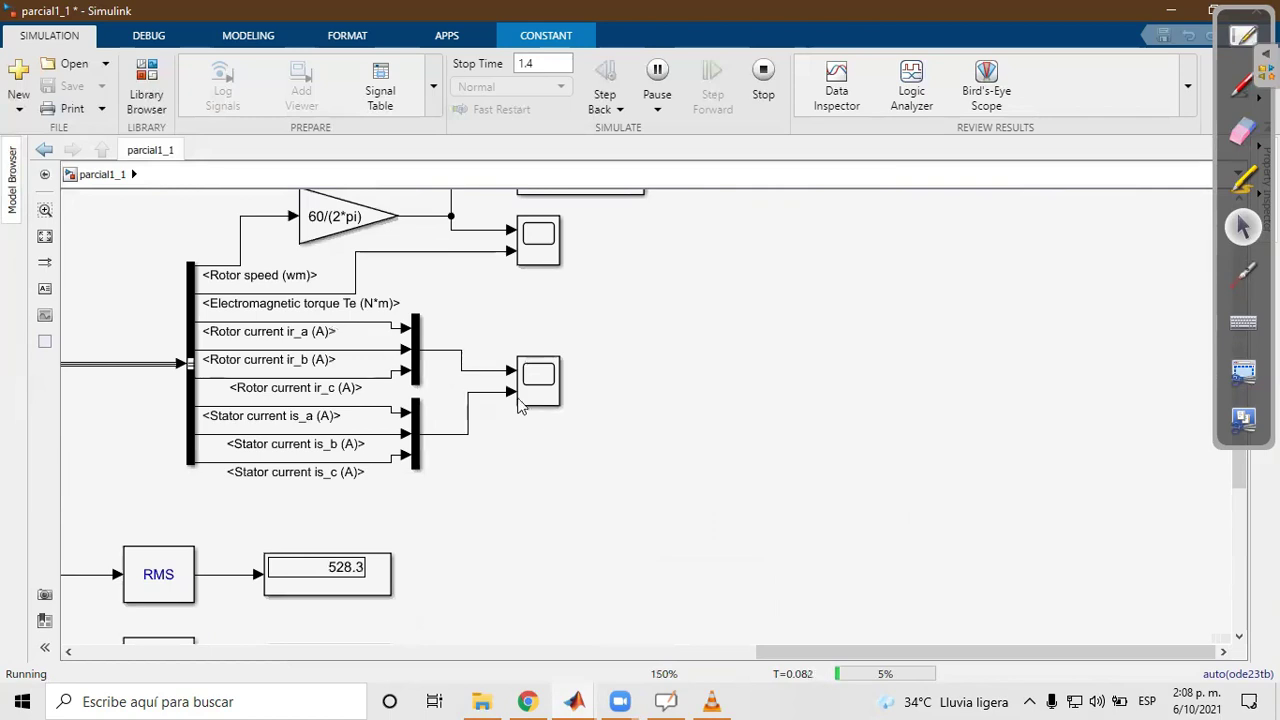
{"action": "left_click_drag", "start_coordinate": [514, 305], "coordinate": [506, 378]}
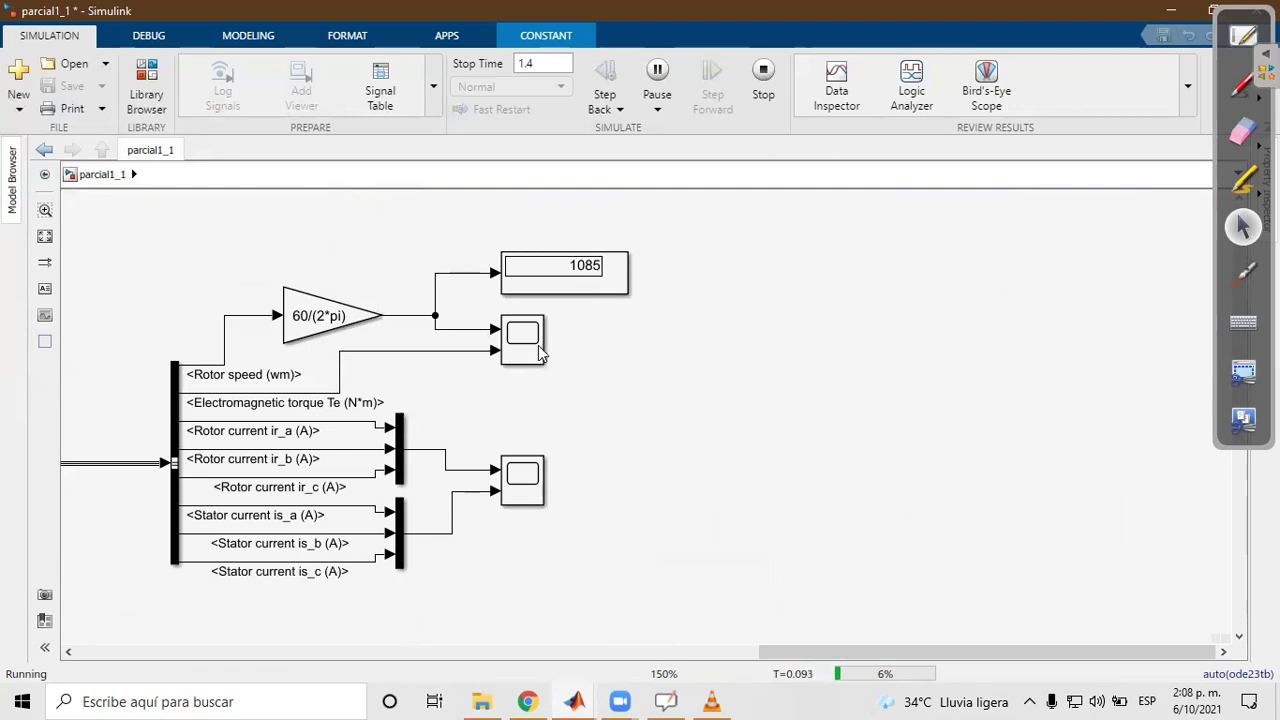
{"action": "double_click", "coordinate": [530, 352]}
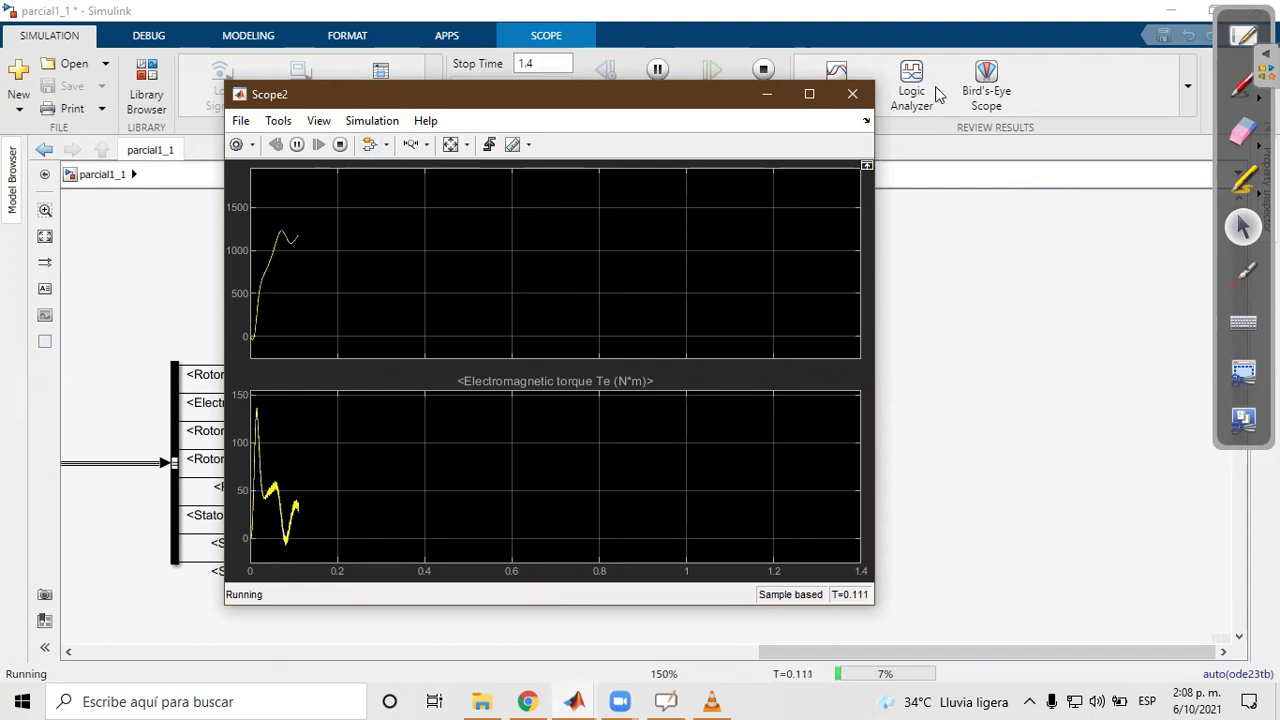
- Mark about 0.7 s with a vertical pen line across both Scope2 plots, and move the scope window aside
{"action": "left_click", "coordinate": [1240, 98]}
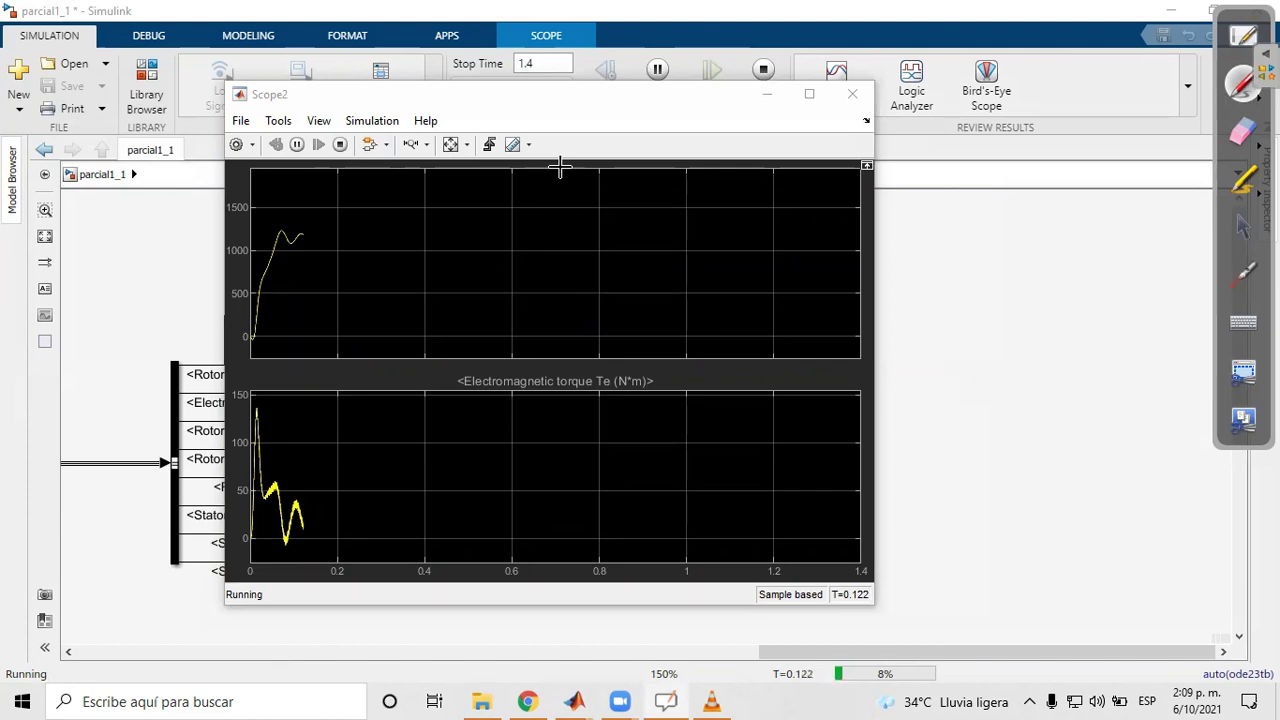
{"action": "left_click_drag", "start_coordinate": [560, 170], "coordinate": [551, 558]}
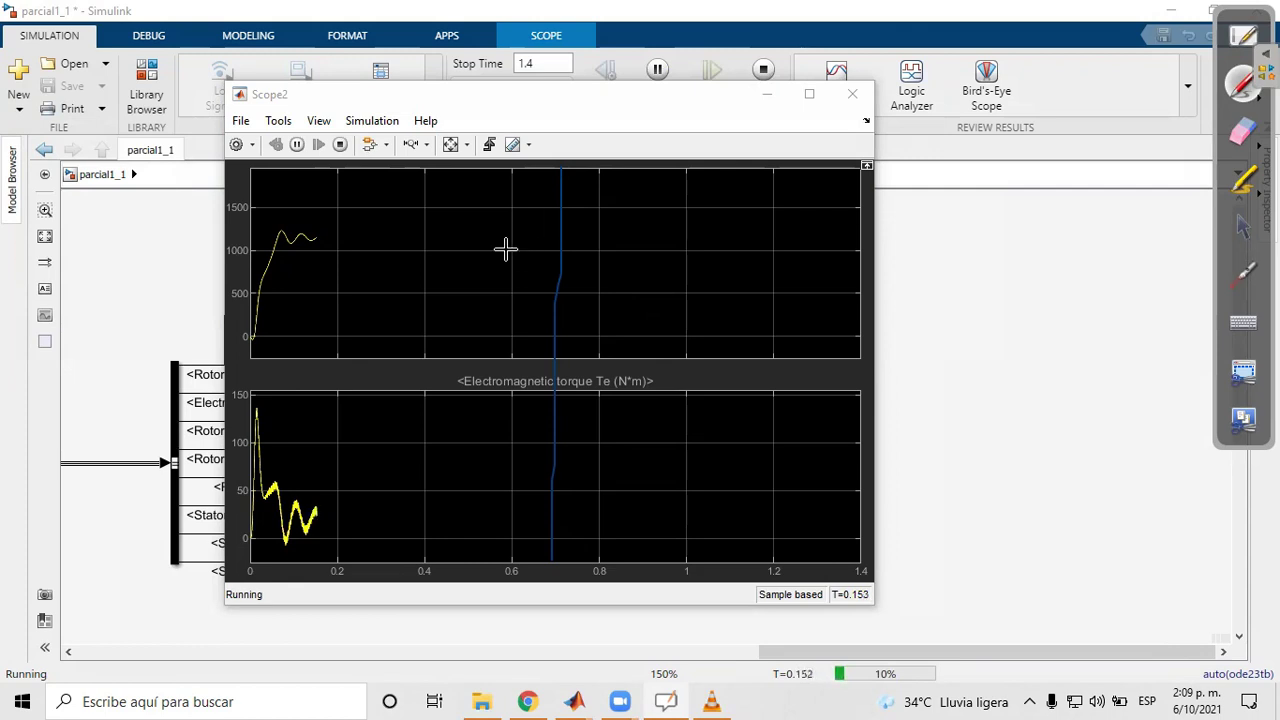
{"action": "left_click_drag", "start_coordinate": [604, 98], "coordinate": [932, 124]}
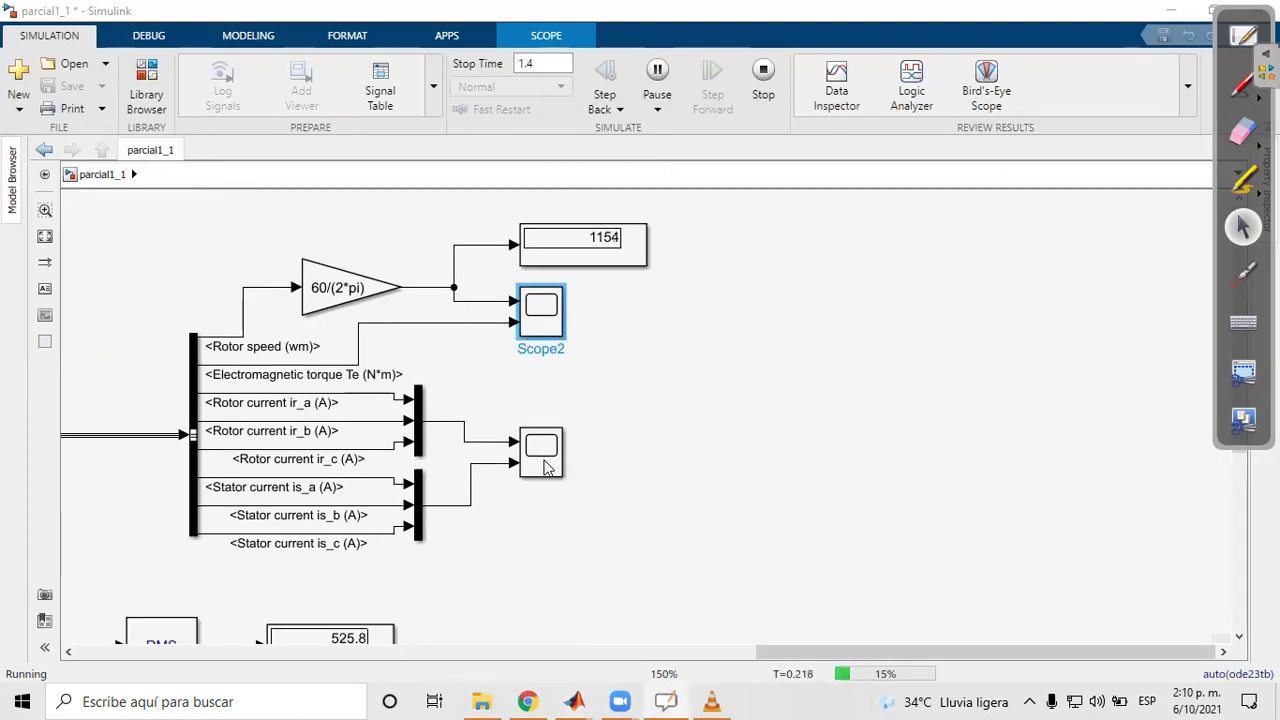
- Open the scope for the rotor and stator currents and maximize it to examine the waveforms
{"action": "double_click", "coordinate": [544, 460]}
{"action": "double_click", "coordinate": [544, 465]}
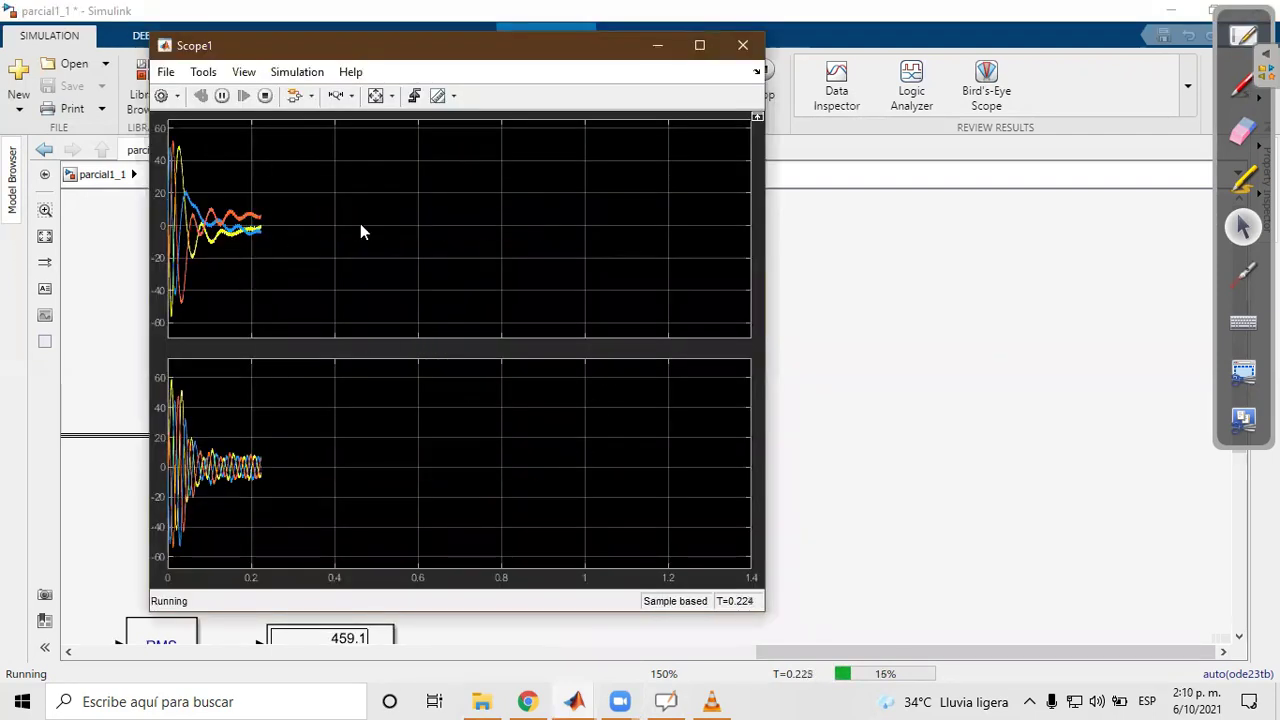
{"action": "left_click", "coordinate": [699, 45]}
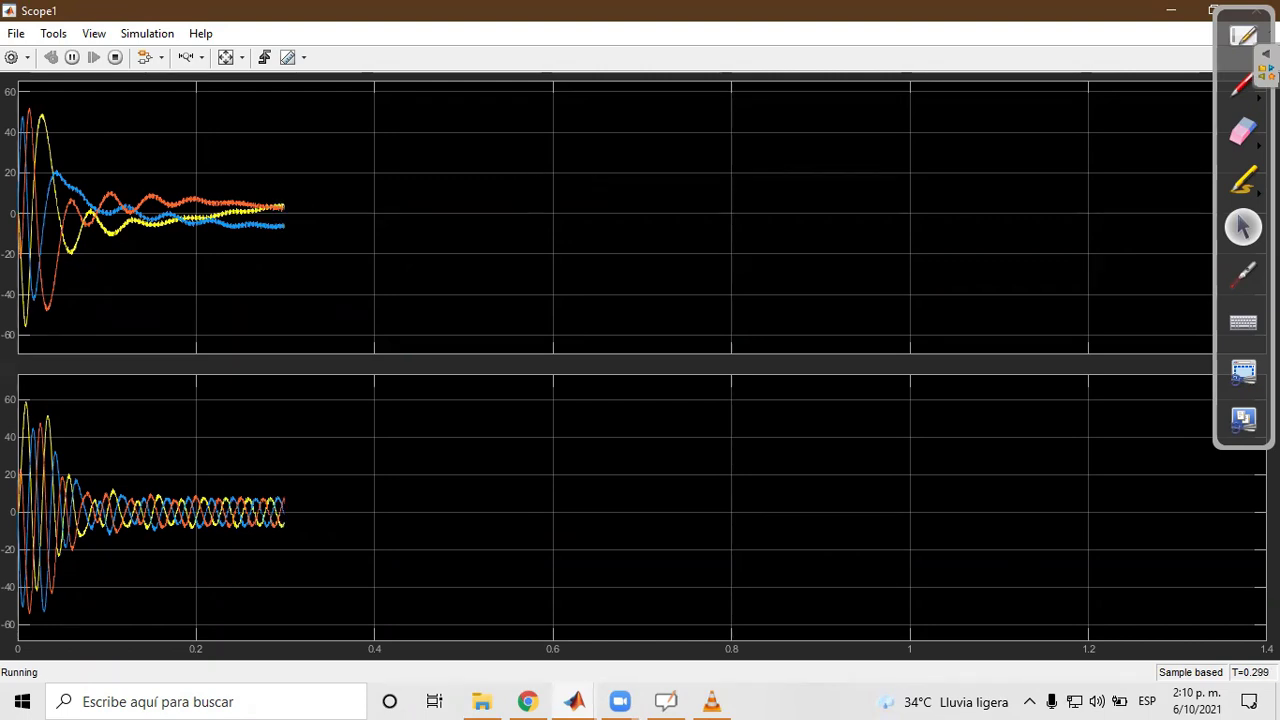
- Return to the running model and reopen the rotor speed and electromagnetic torque scope to follow its curves
{"action": "key", "text": "alt+Tab"}
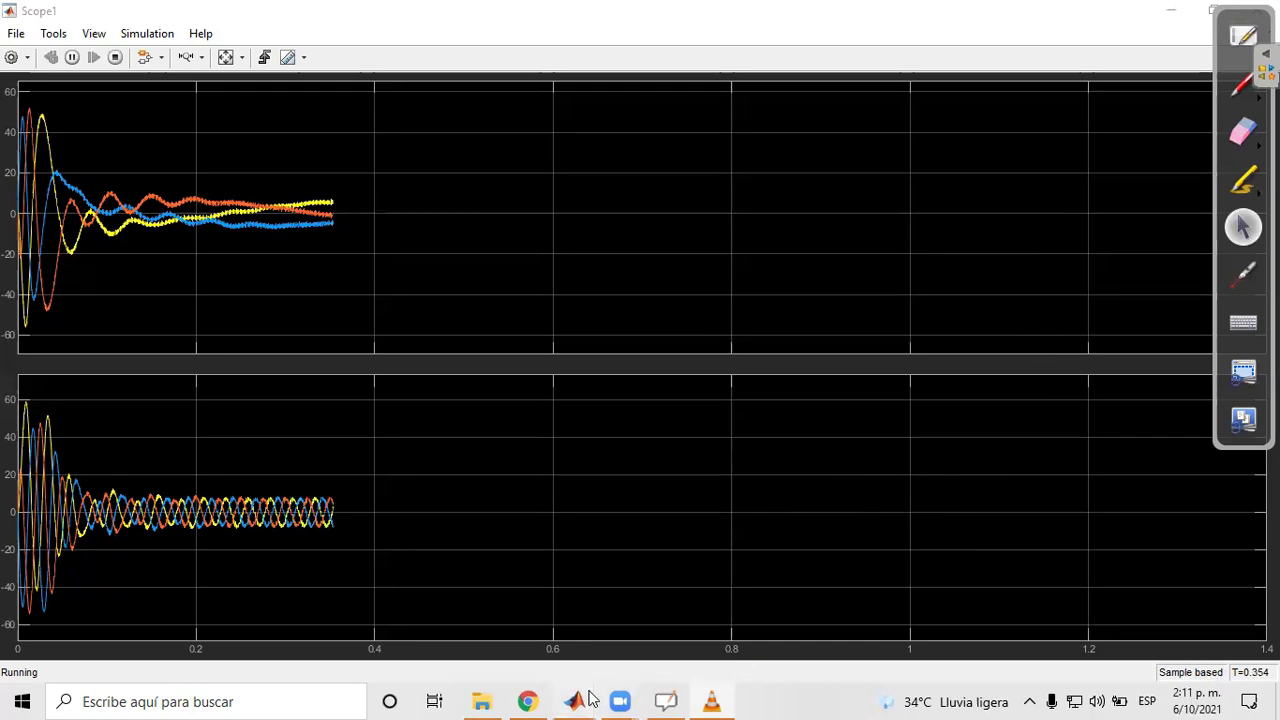
{"action": "mouse_move", "coordinate": [596, 682]}
{"action": "left_click", "coordinate": [574, 622]}
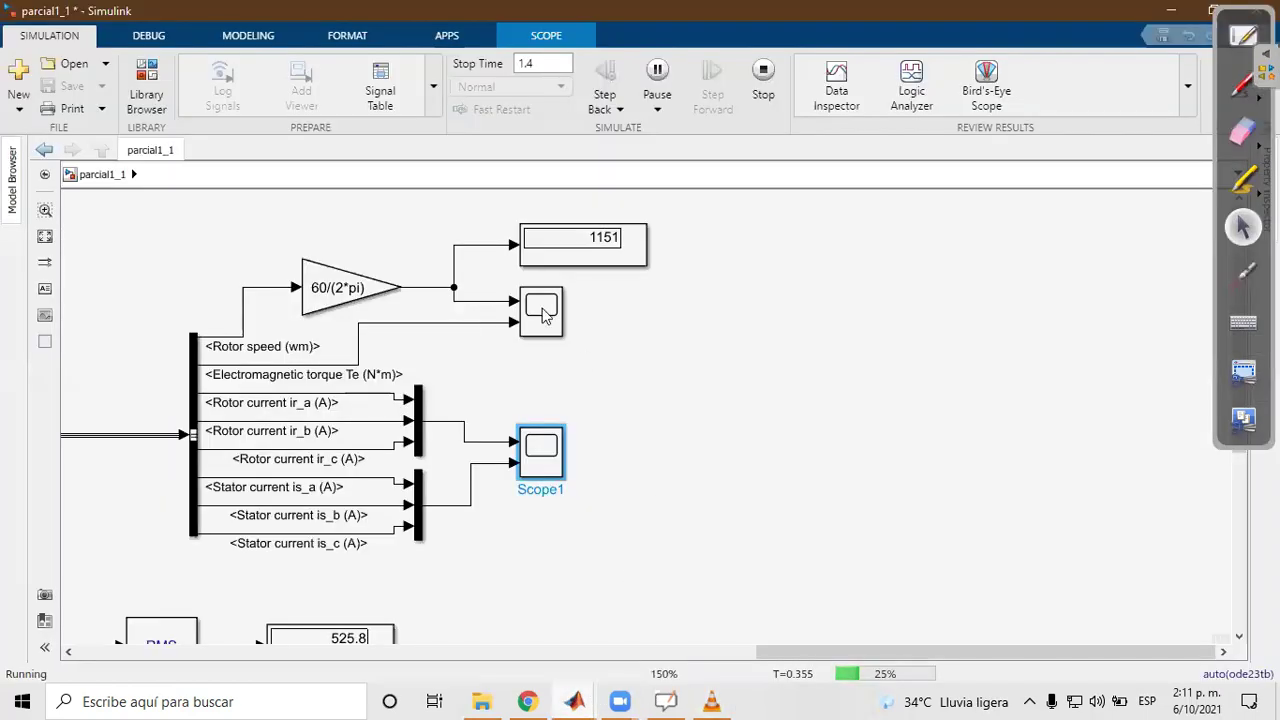
{"action": "double_click", "coordinate": [548, 316]}
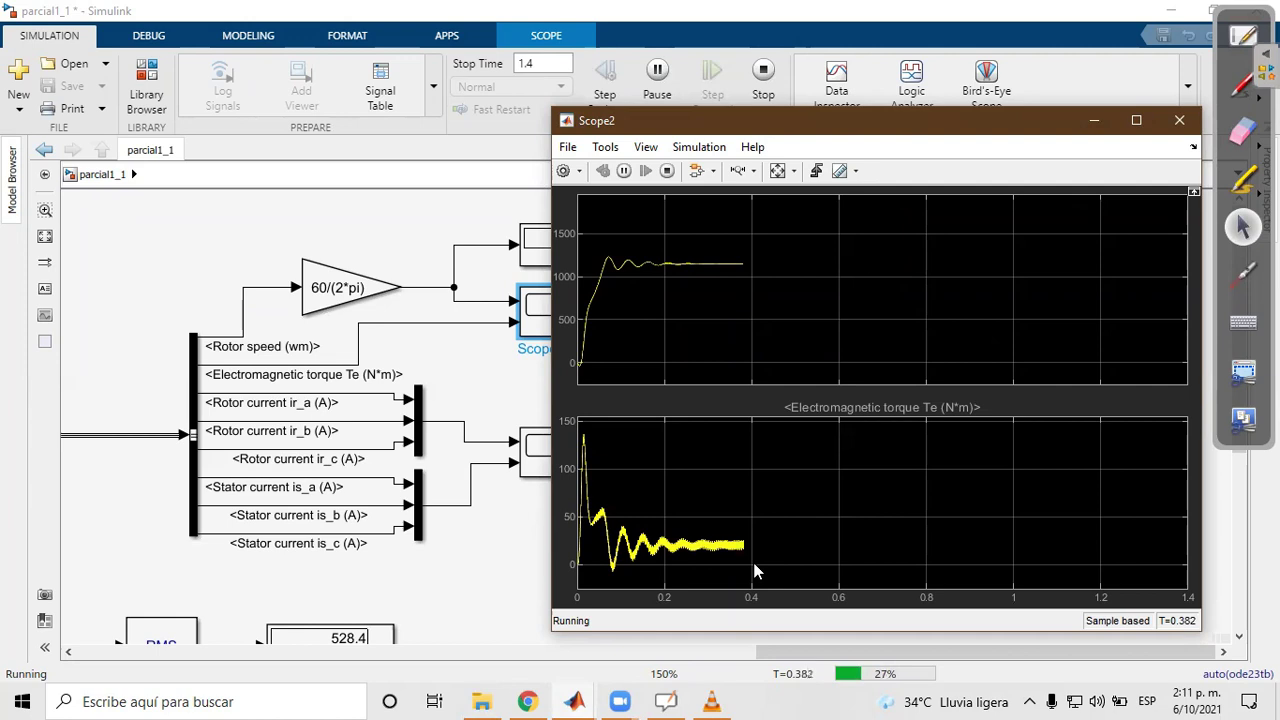
- Zoom the rotor speed and torque plots in time to about 0.33–0.39 s, and restore the full time range
{"action": "left_click", "coordinate": [738, 170]}
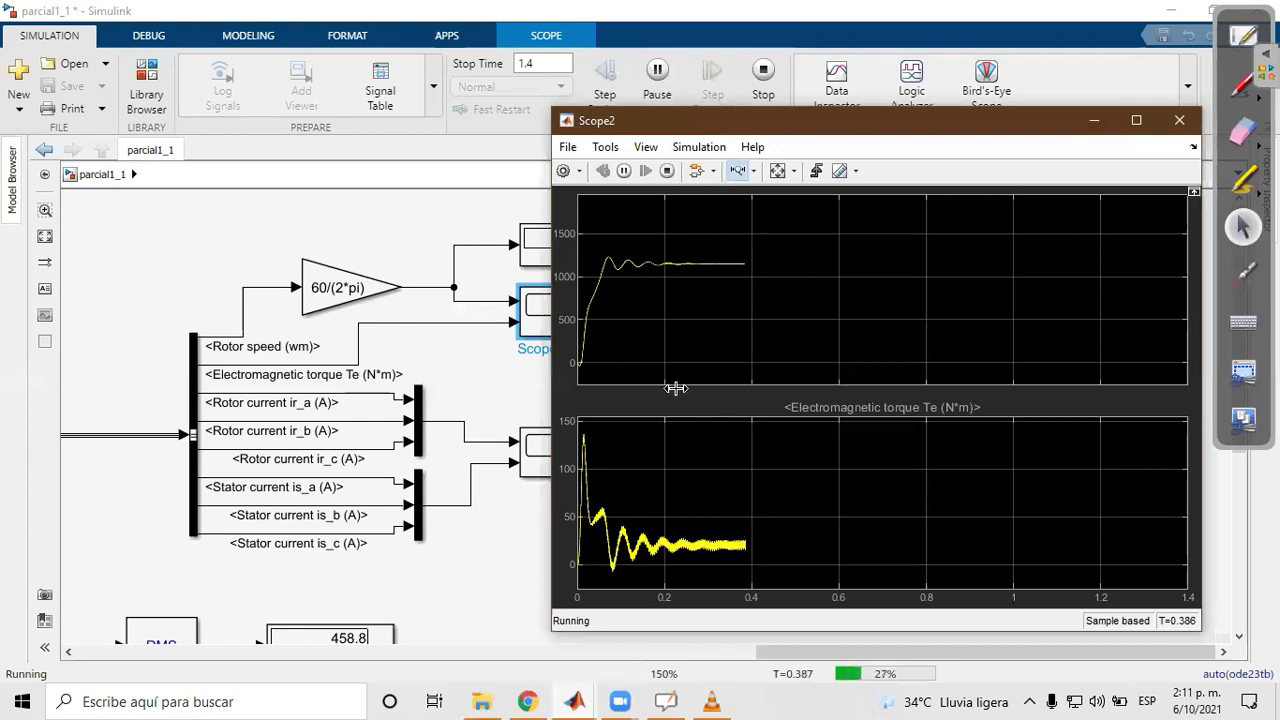
{"action": "left_click_drag", "start_coordinate": [745, 279], "coordinate": [718, 279]}
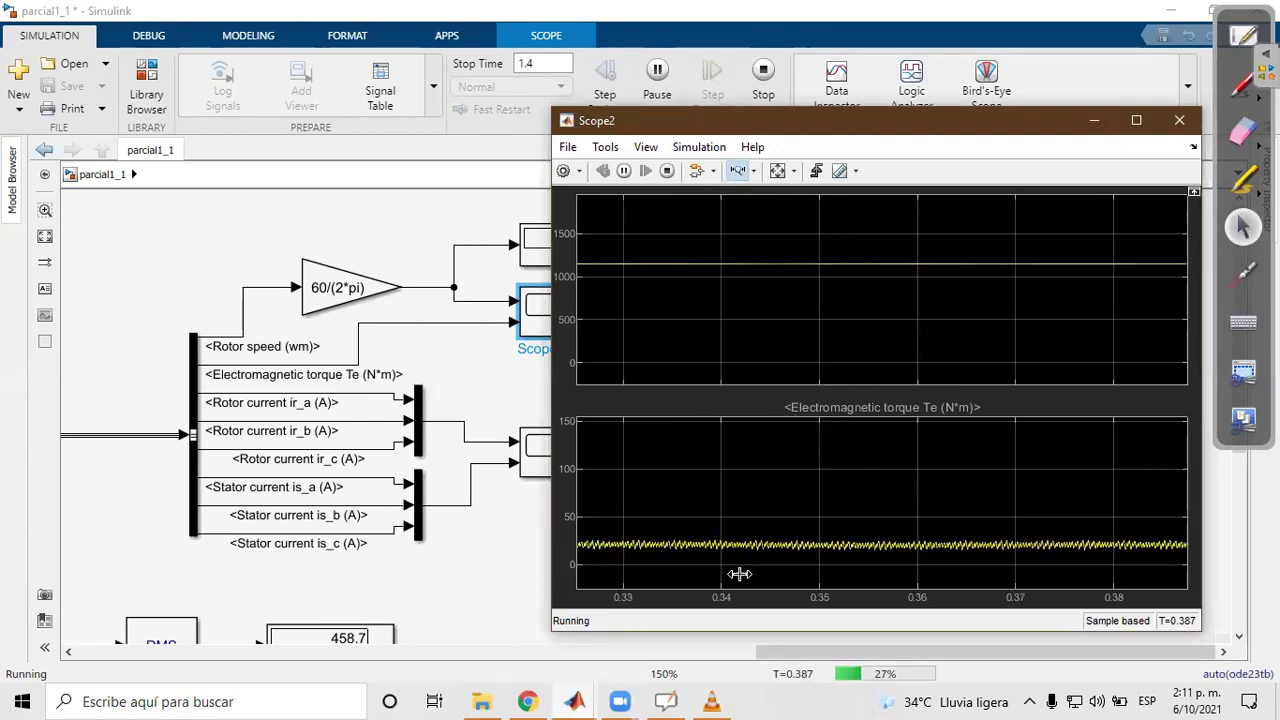
{"action": "left_click", "coordinate": [780, 171]}
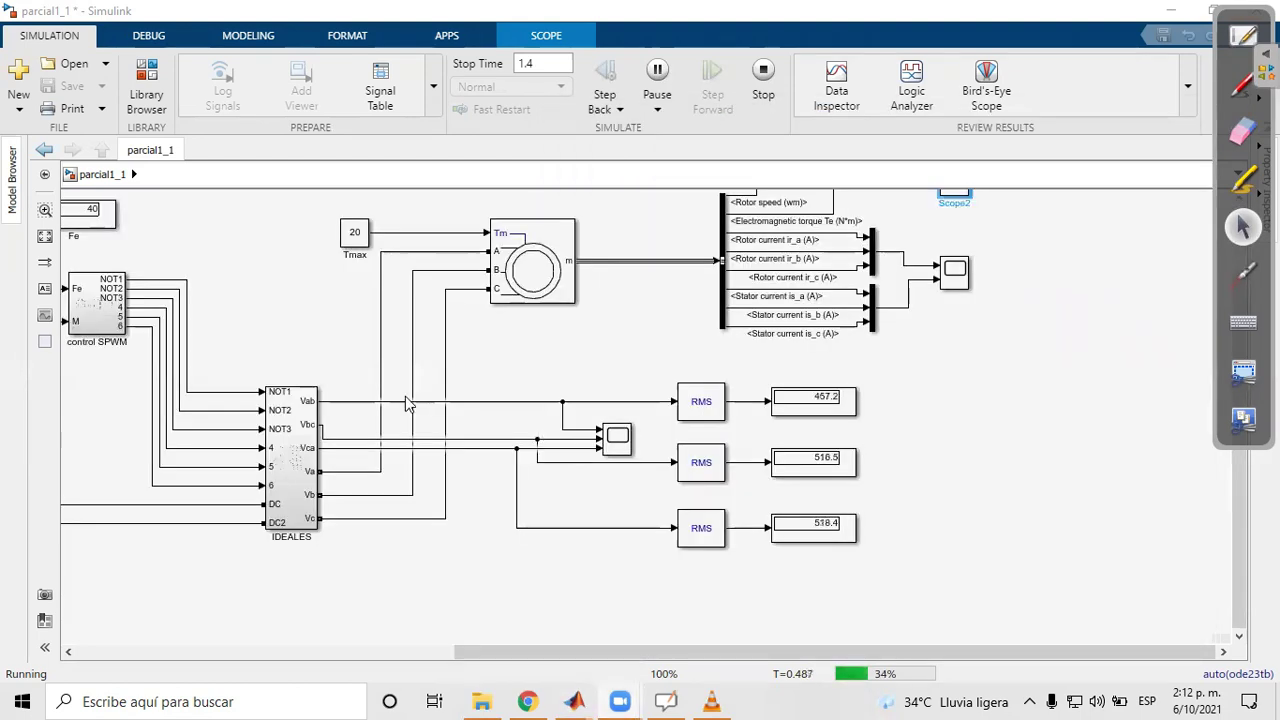
- Review the RMS line-voltage displays and check the Asynchronous Machine block's preset model in its parameters, closing them without changes
{"action": "left_click_drag", "start_coordinate": [349, 357], "coordinate": [423, 388]}
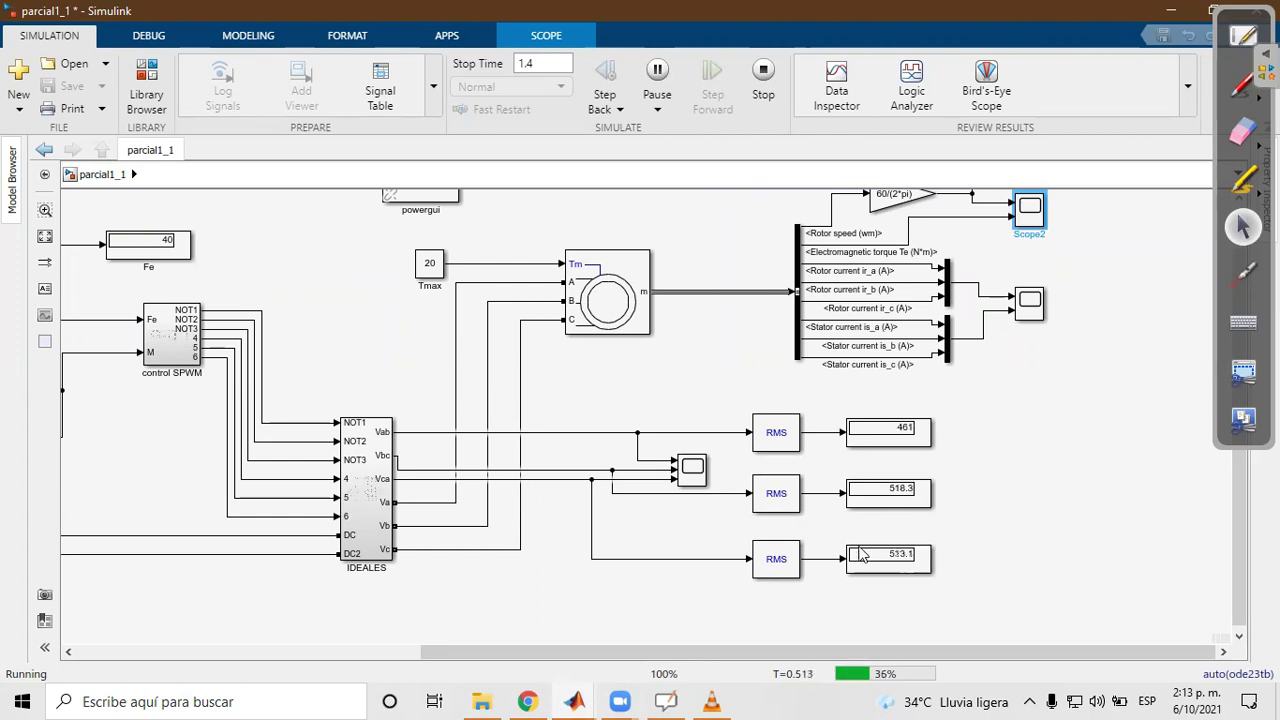
{"action": "left_click_drag", "start_coordinate": [991, 511], "coordinate": [804, 540]}
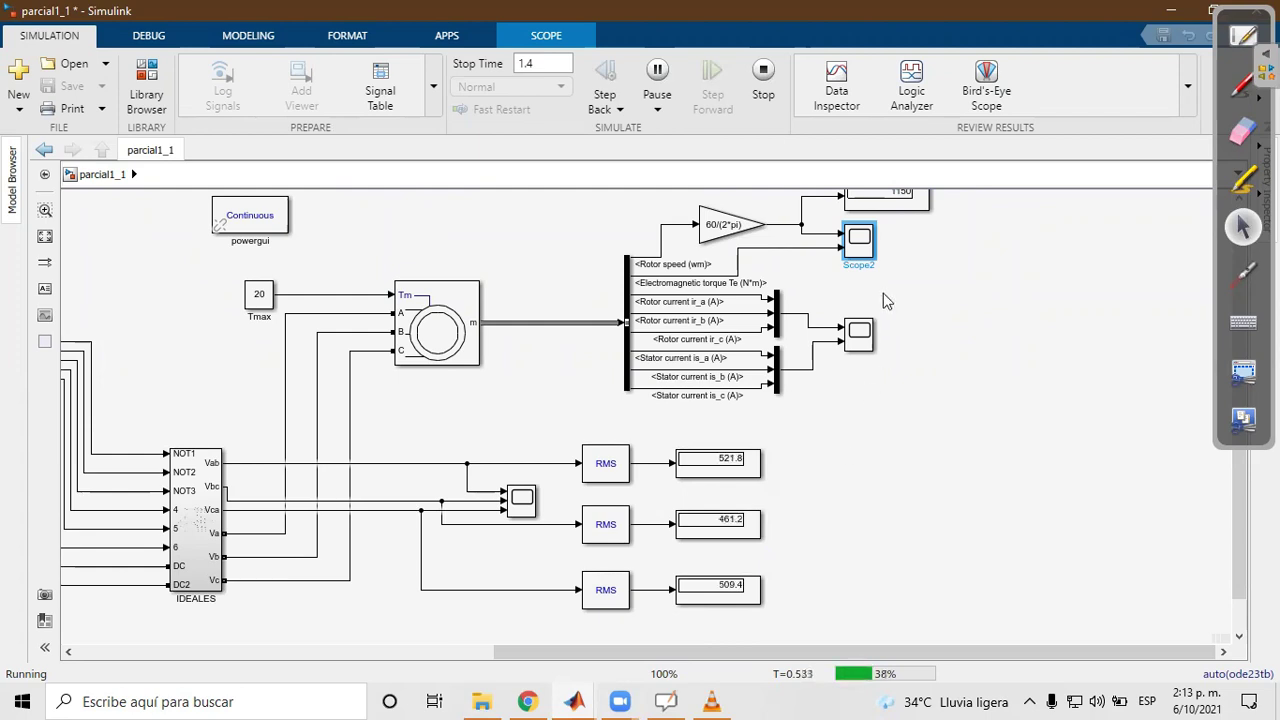
{"action": "left_click", "coordinate": [437, 328]}
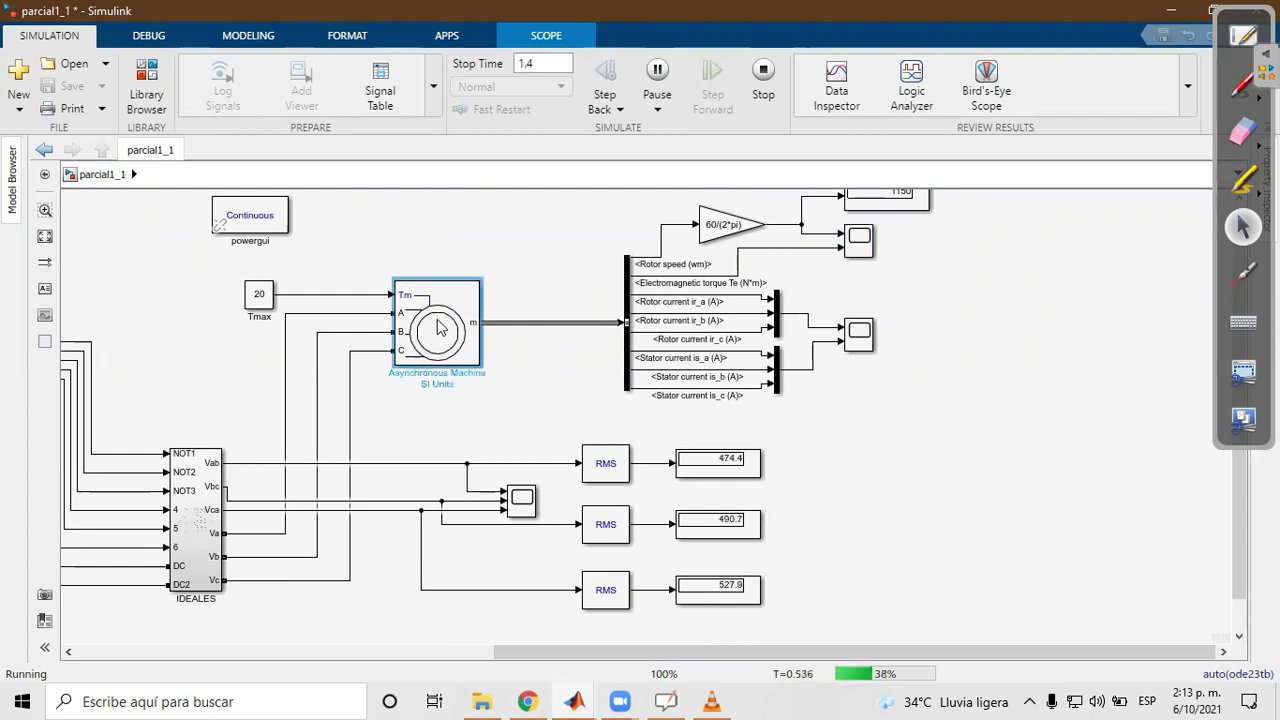
{"action": "double_click", "coordinate": [437, 293]}
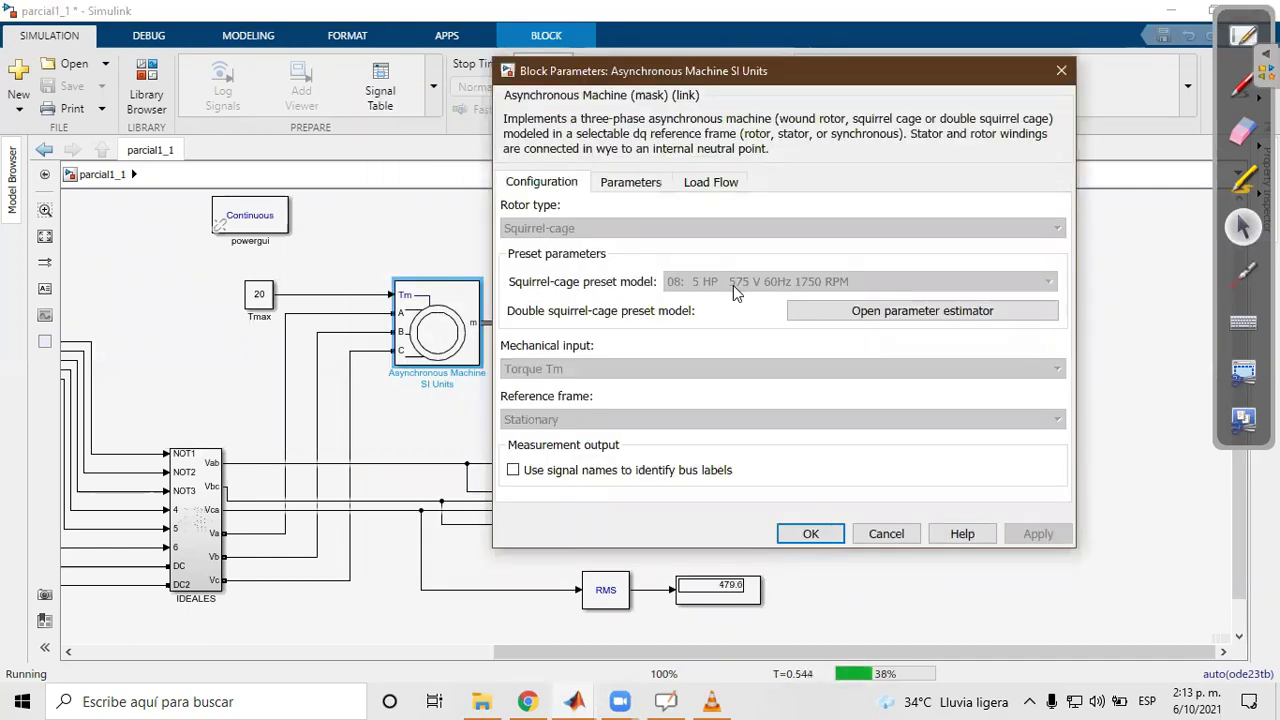
{"action": "left_click", "coordinate": [1062, 71]}
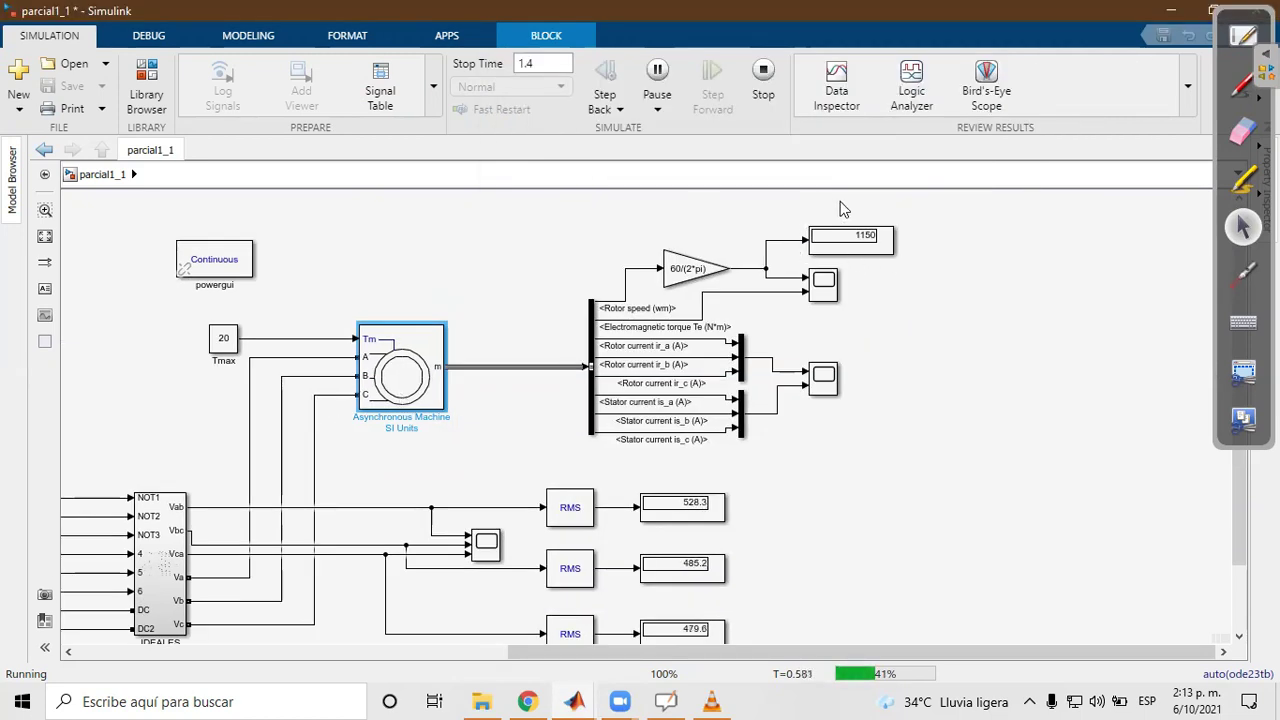
- Reopen the Asynchronous Machine parameters beside the rotor speed display to compare the rated speed, and close them
{"action": "double_click", "coordinate": [417, 375]}
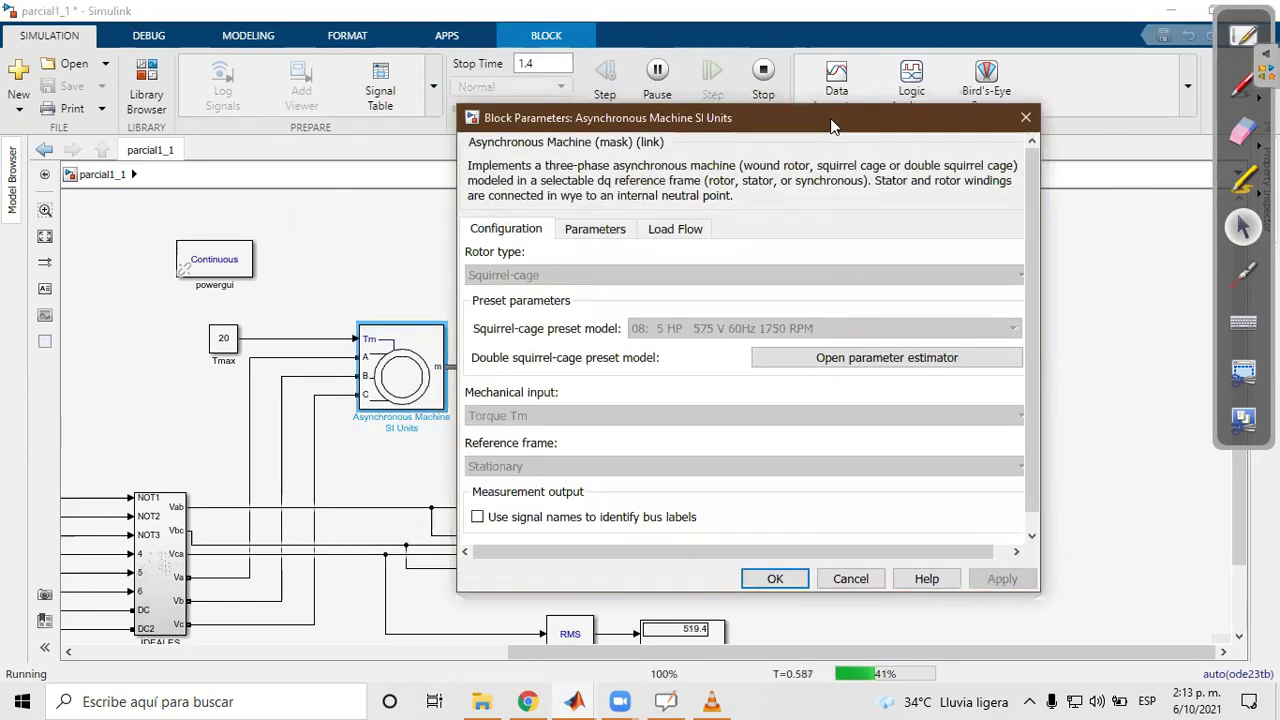
{"action": "left_click_drag", "start_coordinate": [831, 124], "coordinate": [535, 95]}
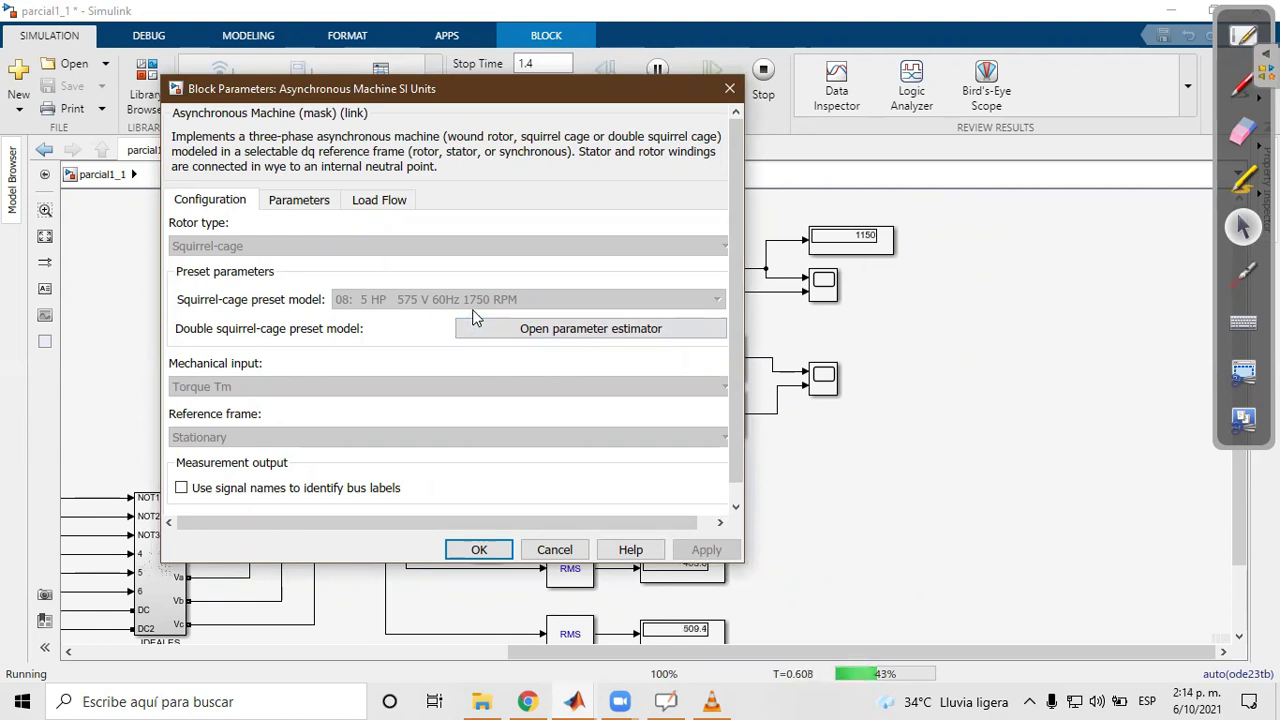
{"action": "left_click", "coordinate": [479, 550]}
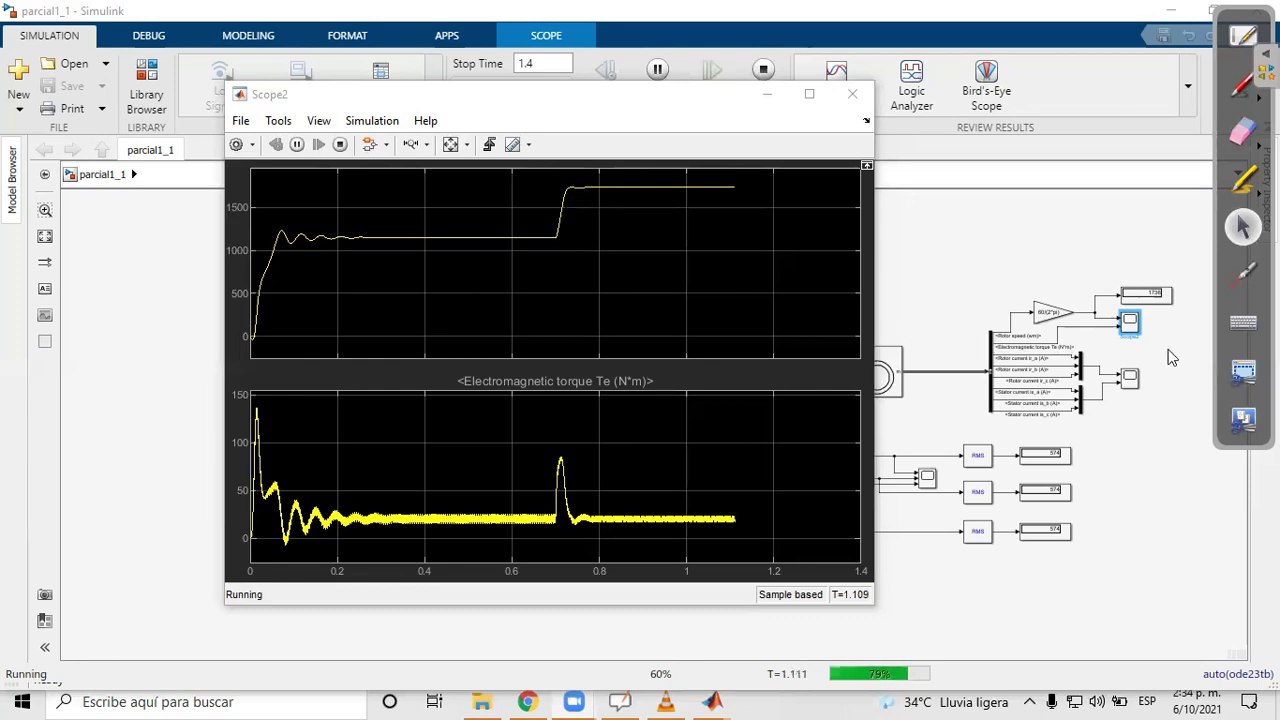
- Leave the speed and torque scope, examine the rotor and stator currents in Scope1, and minimize that scope
{"action": "scroll", "coordinate": [1164, 335], "scroll_direction": "up", "scroll_amount": 2}
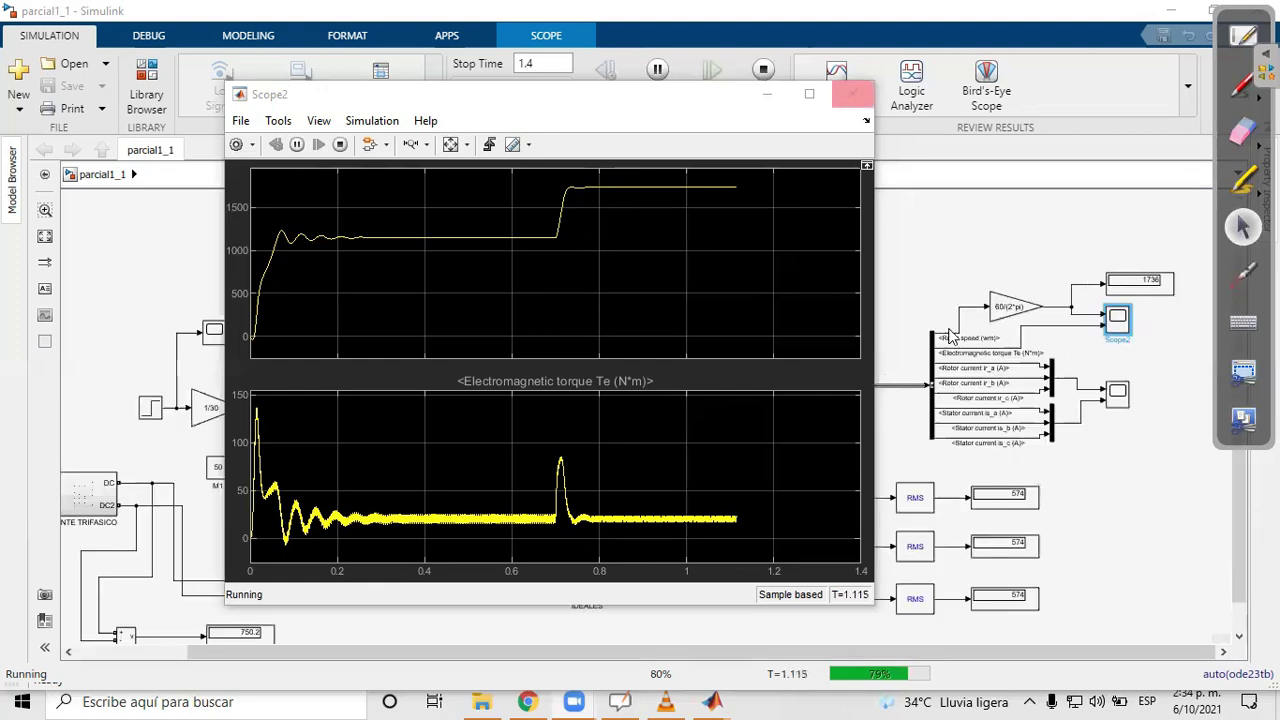
{"action": "left_click", "coordinate": [997, 368]}
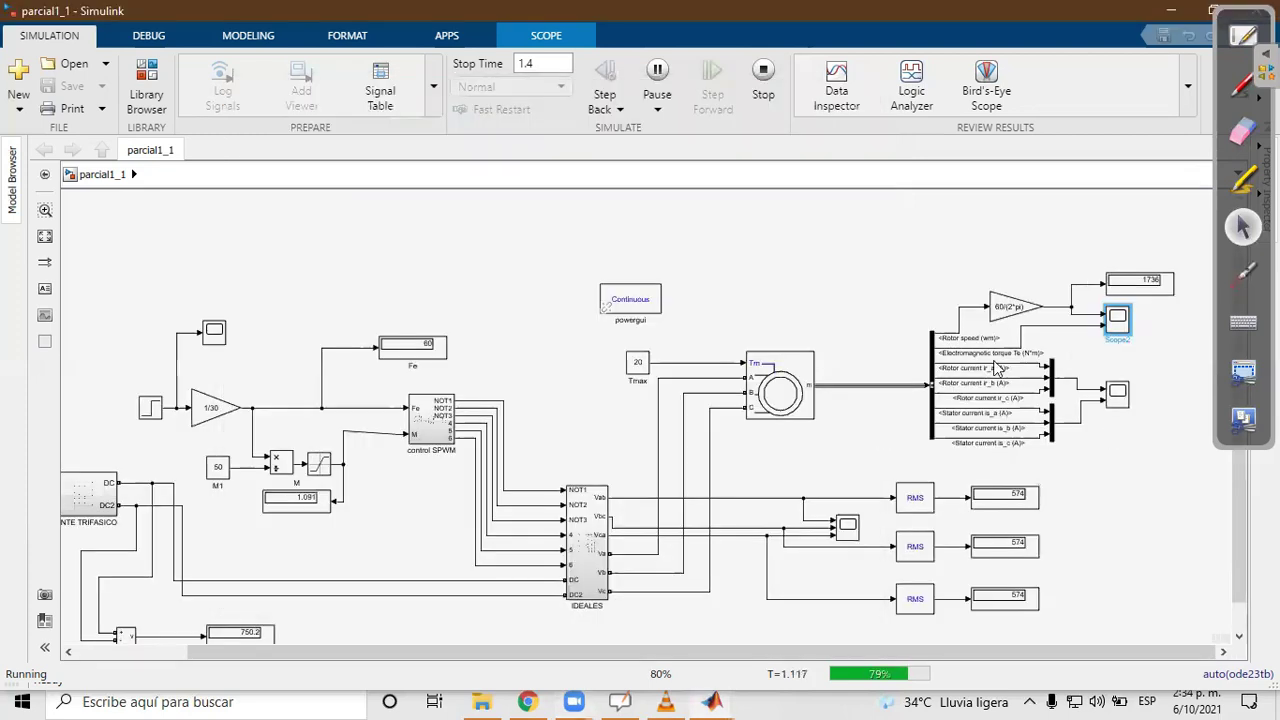
{"action": "double_click", "coordinate": [1117, 394]}
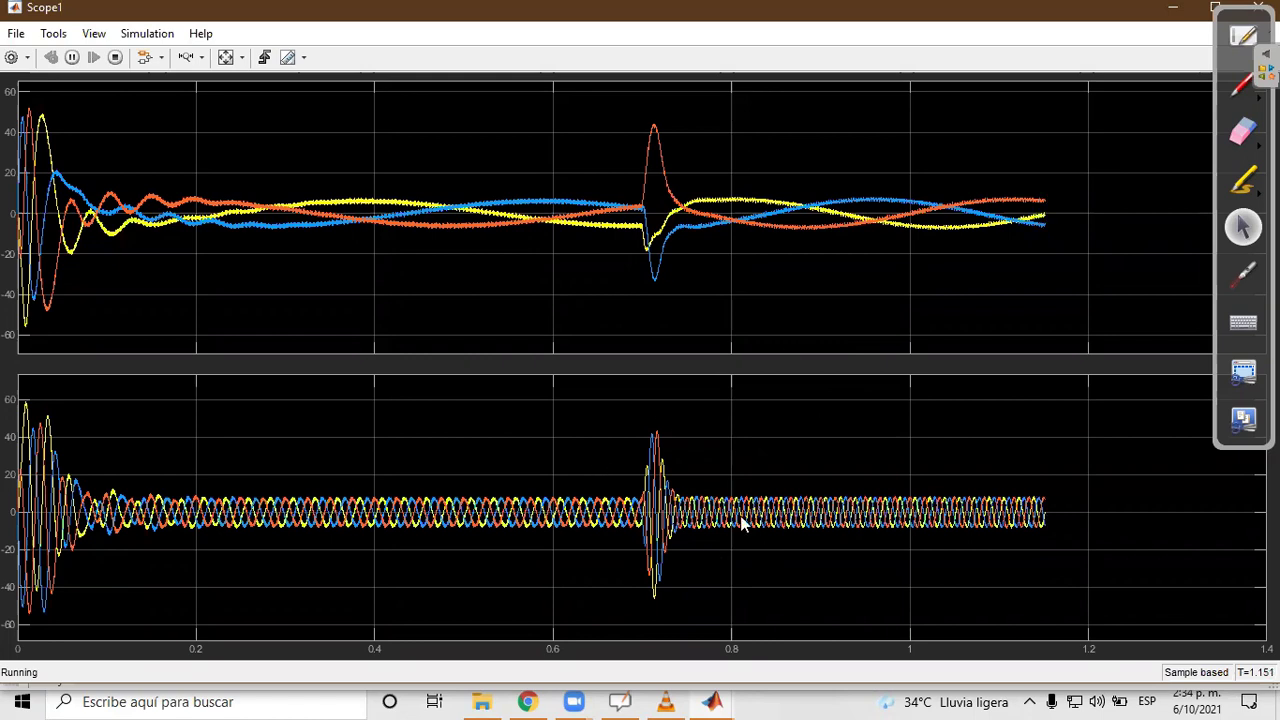
{"action": "left_click", "coordinate": [1173, 7]}
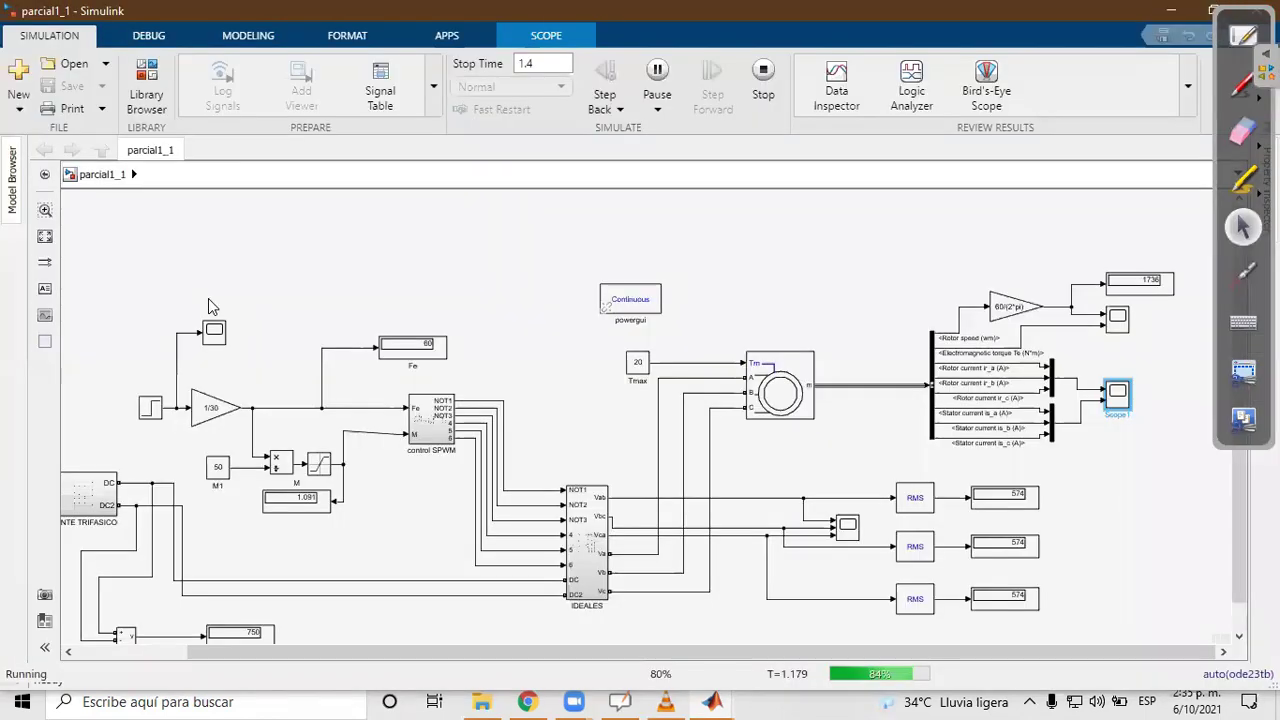
- Open the triangular carrier scope inside the control SPWM subsystem and zoom in time to about 0.697–0.703 s
{"action": "left_click", "coordinate": [434, 426]}
{"action": "double_click", "coordinate": [434, 426]}
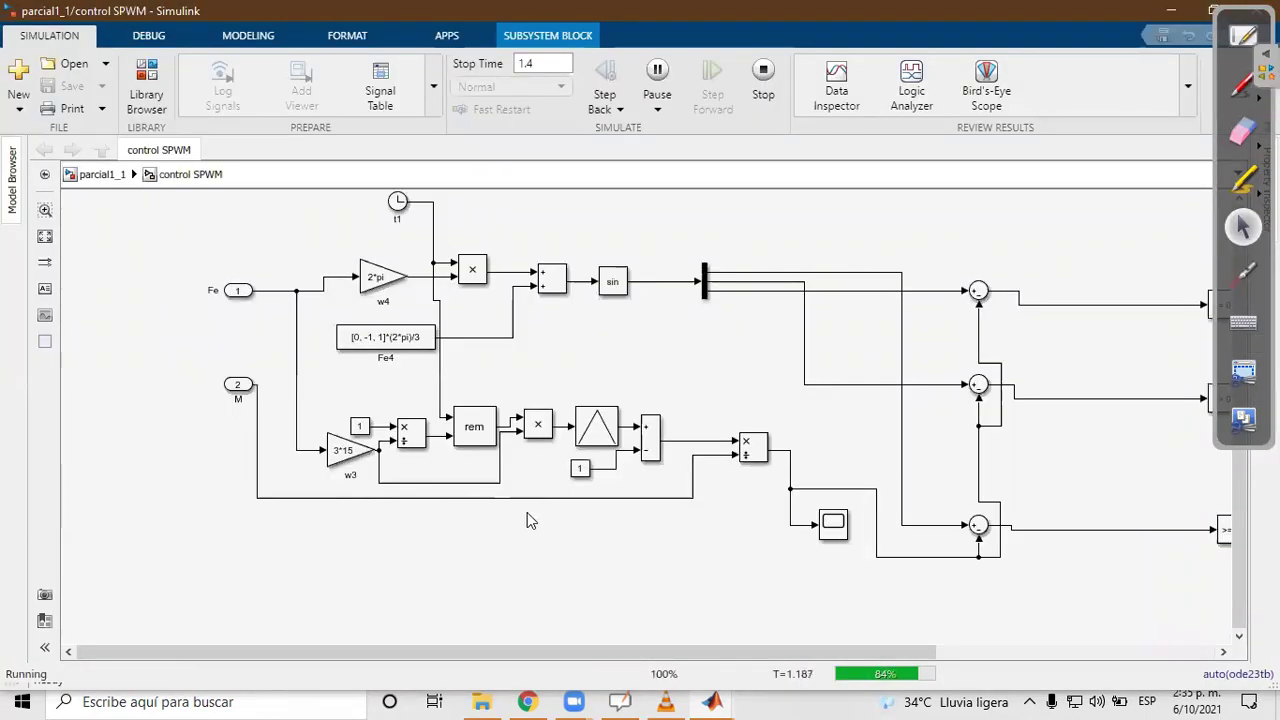
{"action": "left_click", "coordinate": [833, 526]}
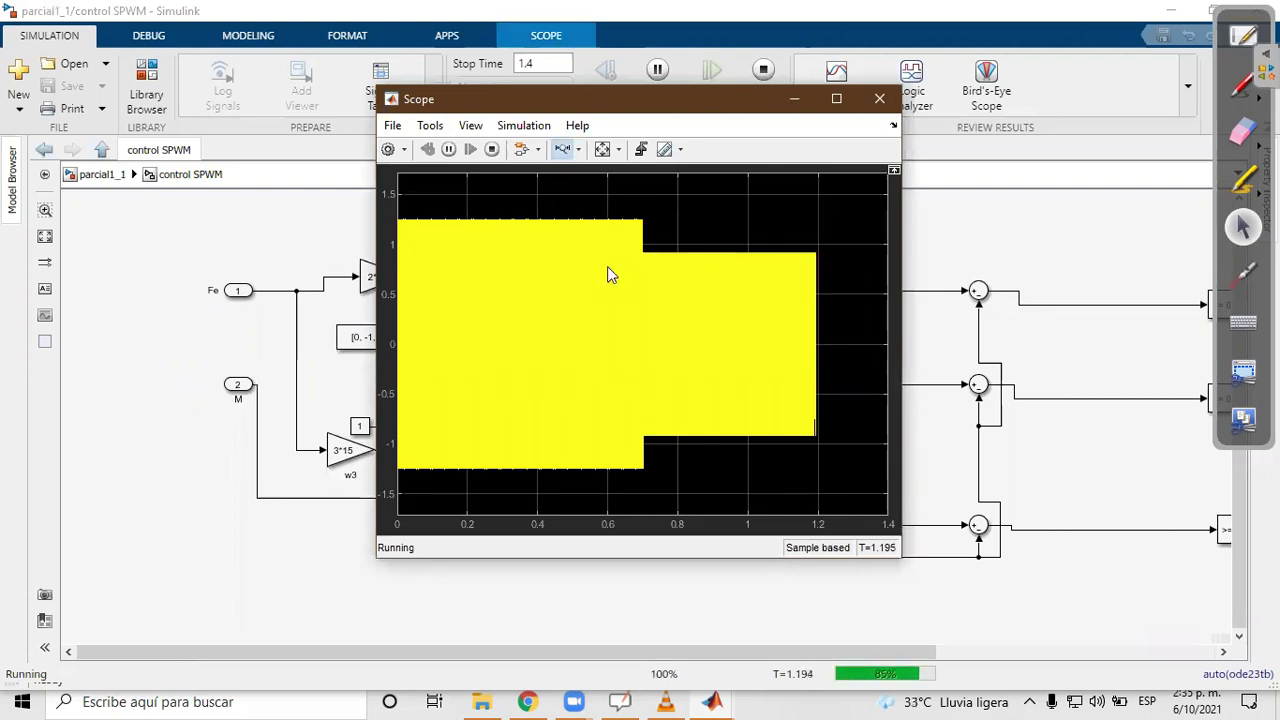
{"action": "left_click_drag", "start_coordinate": [690, 250], "coordinate": [661, 255]}
{"action": "left_click_drag", "start_coordinate": [585, 276], "coordinate": [666, 300]}
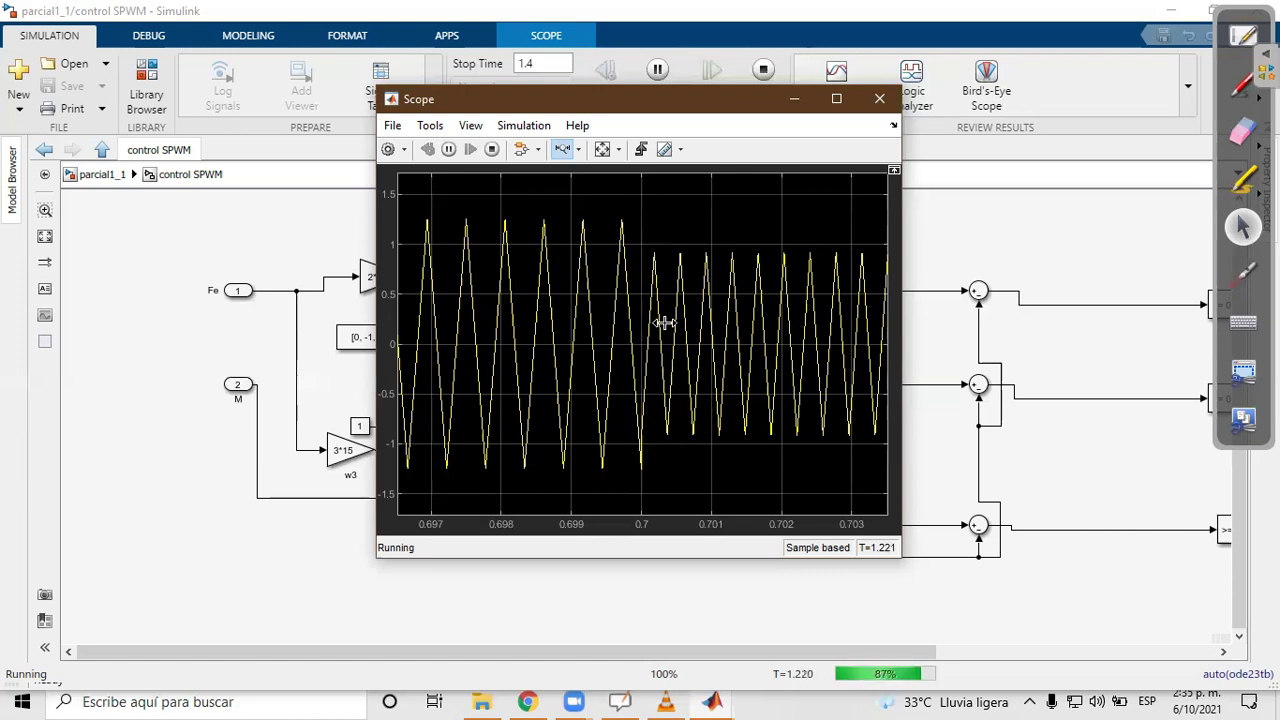
- Close the carrier scope, review the subsystem's comparators and NOT outputs, and return to the top-level parcial1_1 model
{"action": "left_click", "coordinate": [880, 98]}
{"action": "left_click_drag", "start_coordinate": [840, 445], "coordinate": [463, 424]}
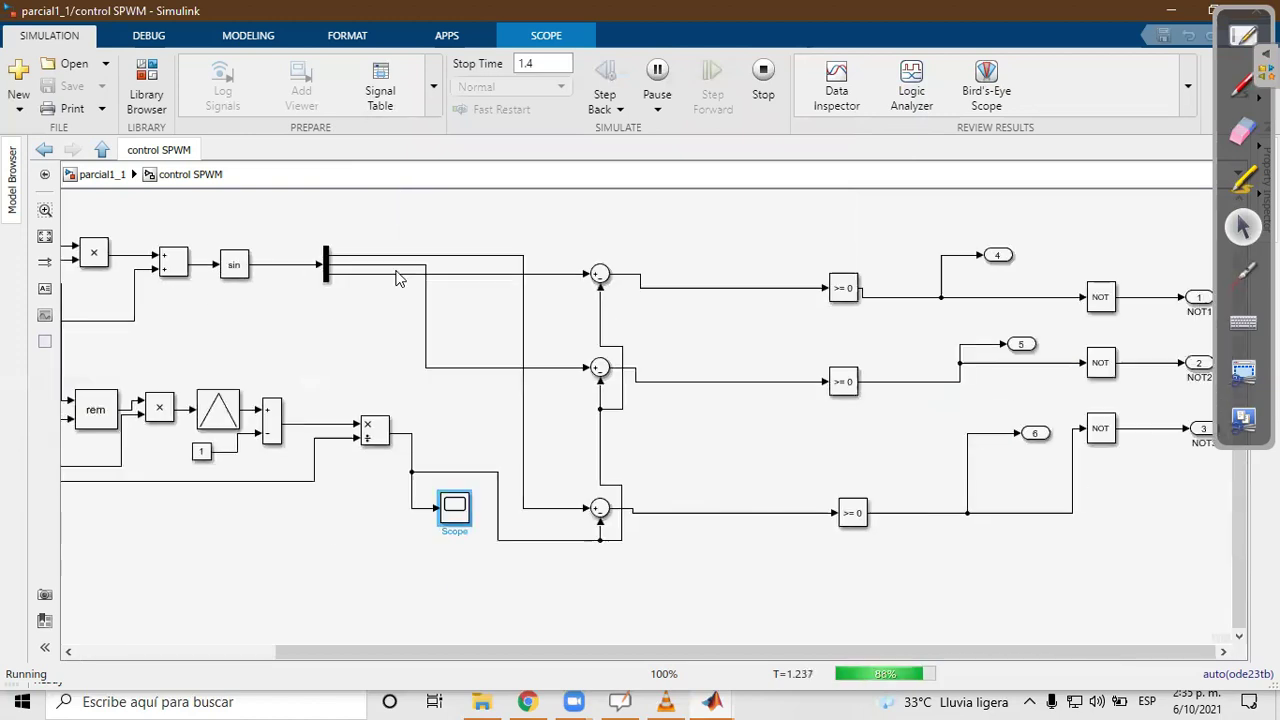
{"action": "left_click", "coordinate": [102, 149]}
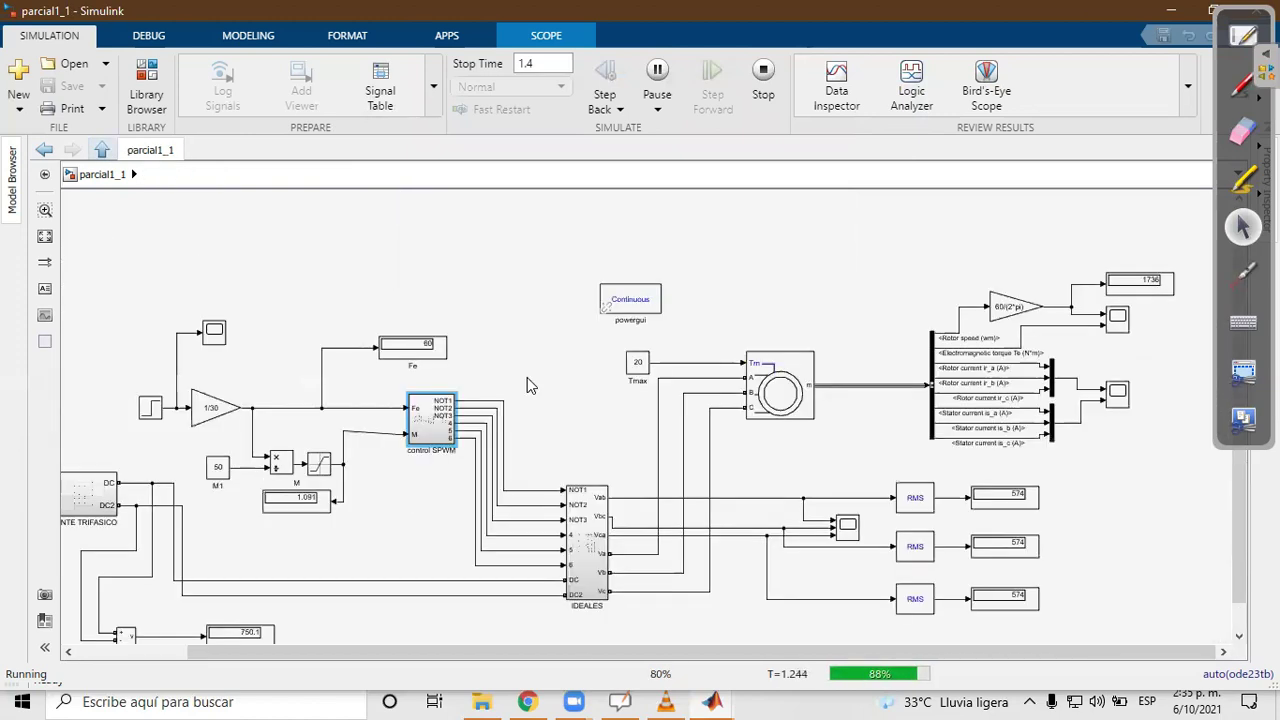